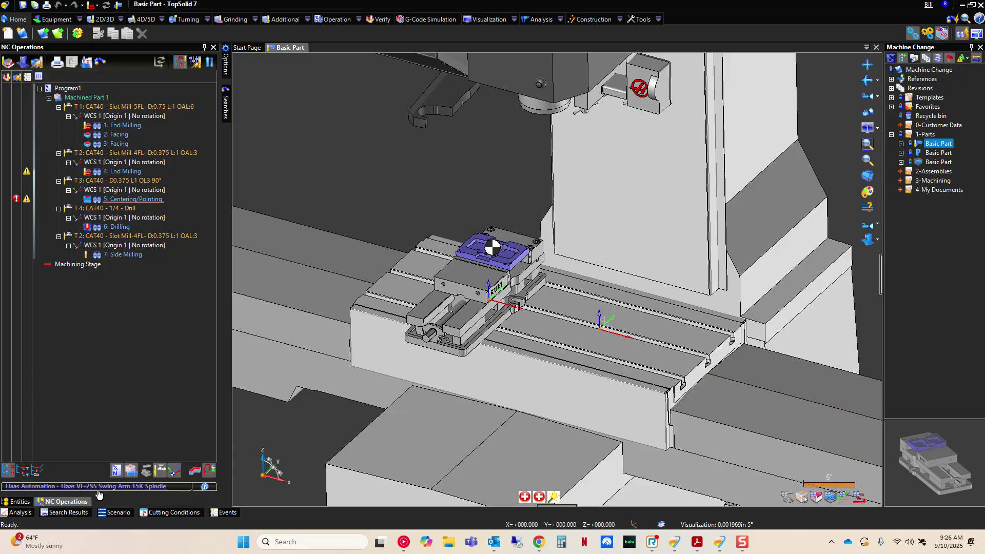
Replace the Haas VF-2SS with the Doosan DNM 750, filtering machine names by 'dn'
{"action": "left_click", "coordinate": [54, 19]}
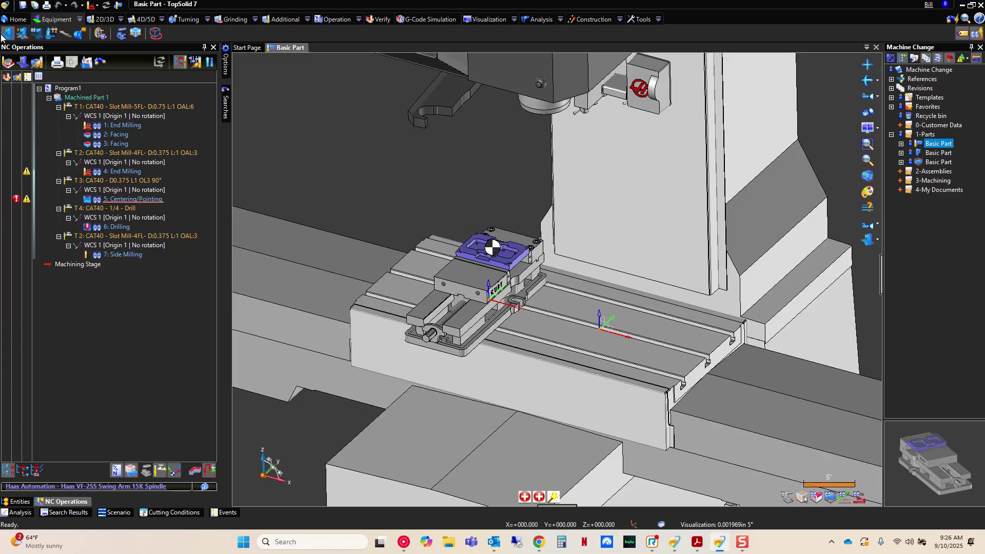
{"action": "left_click", "coordinate": [80, 19]}
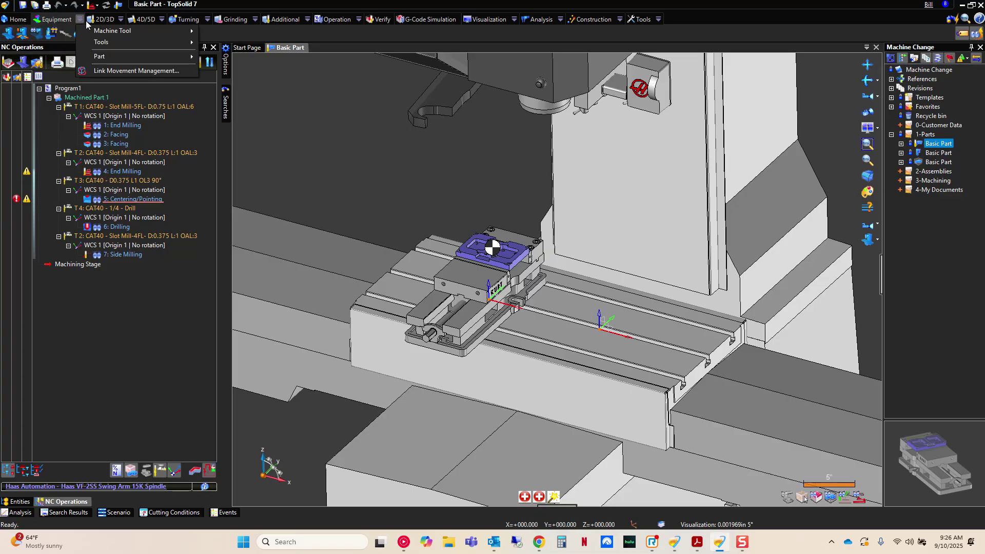
{"action": "mouse_move", "coordinate": [102, 30]}
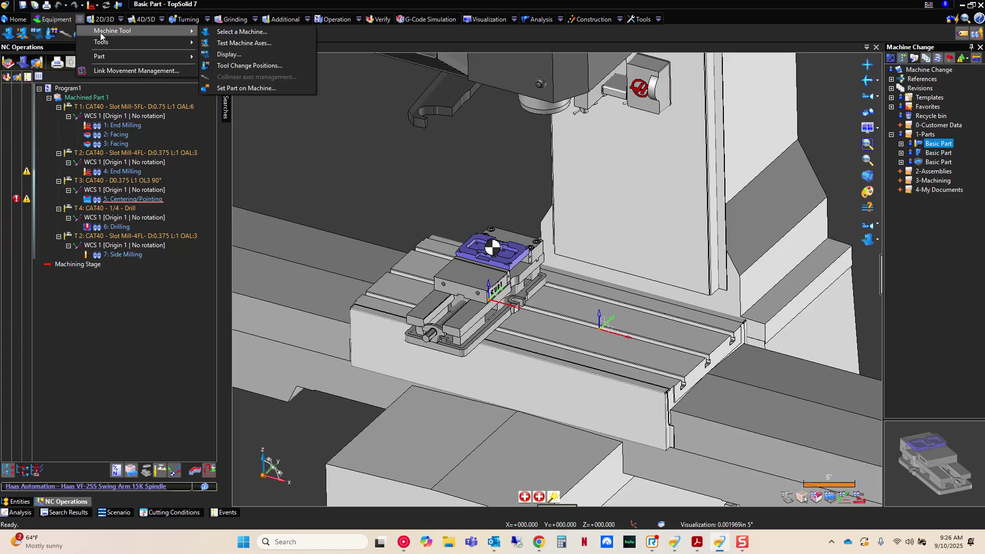
{"action": "left_click", "coordinate": [258, 34]}
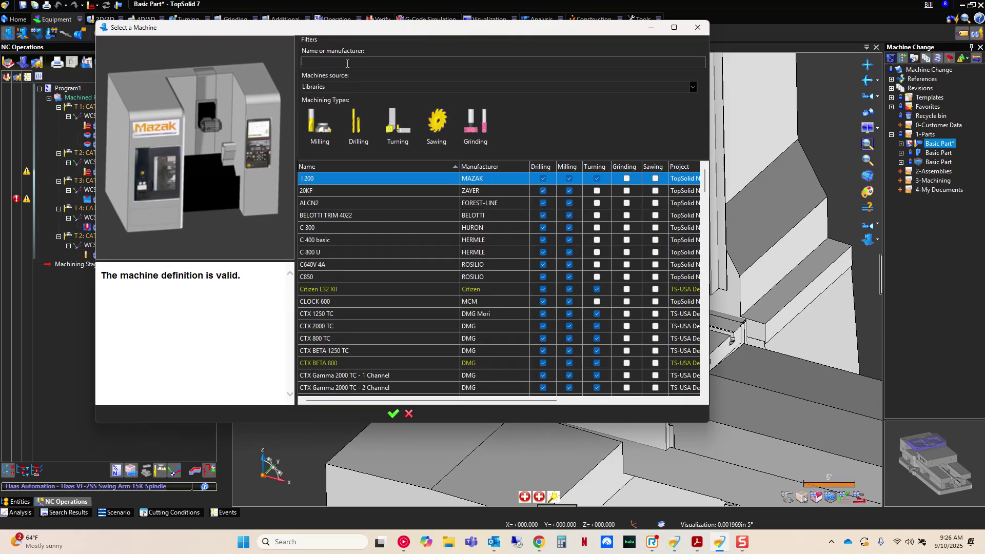
{"action": "type", "text": "dn"}
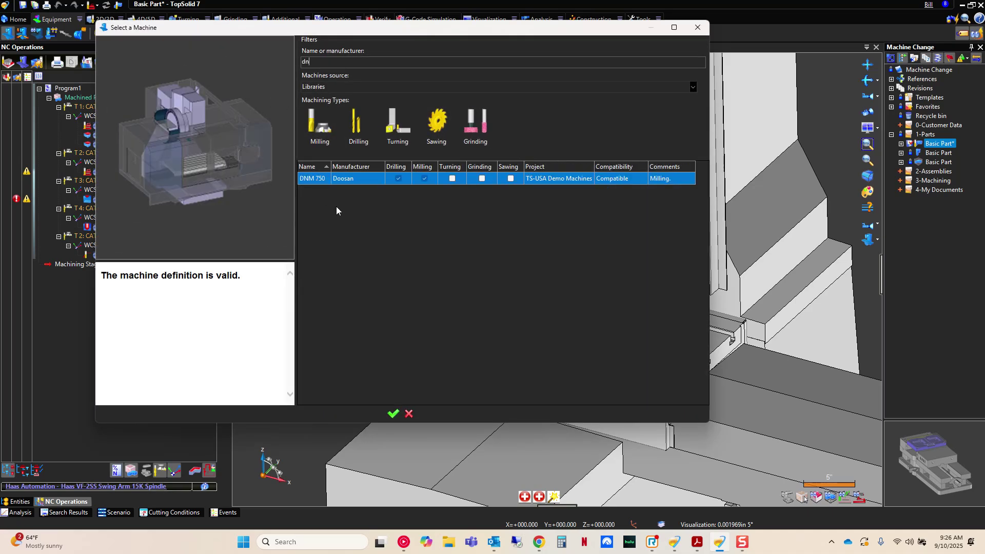
{"action": "left_click", "coordinate": [393, 413]}
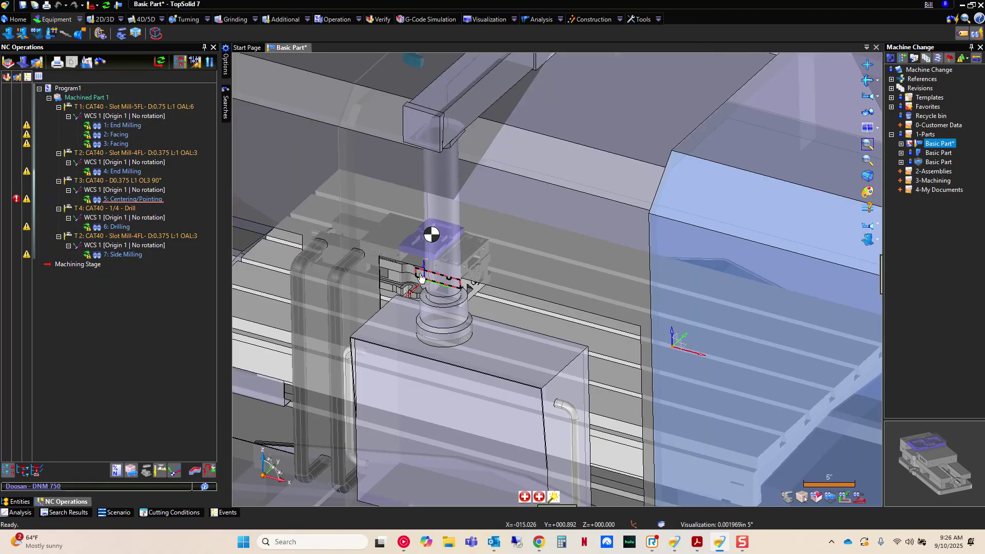
{"action": "scroll", "coordinate": [419, 277], "scroll_direction": "down", "scroll_amount": 6}
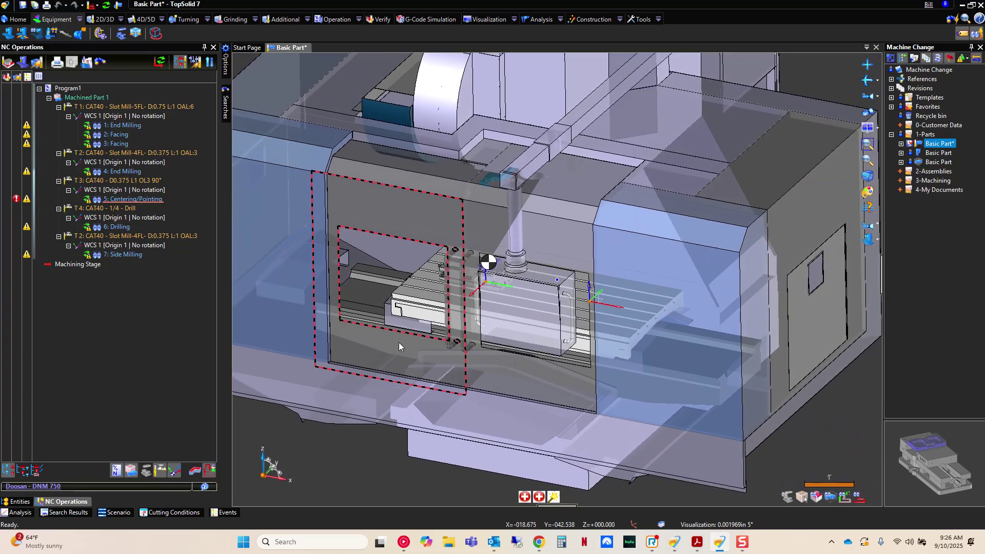
{"action": "middle_click_drag", "start_coordinate": [399, 343], "coordinate": [513, 298]}
{"action": "scroll", "coordinate": [580, 276], "scroll_direction": "up", "scroll_amount": 5}
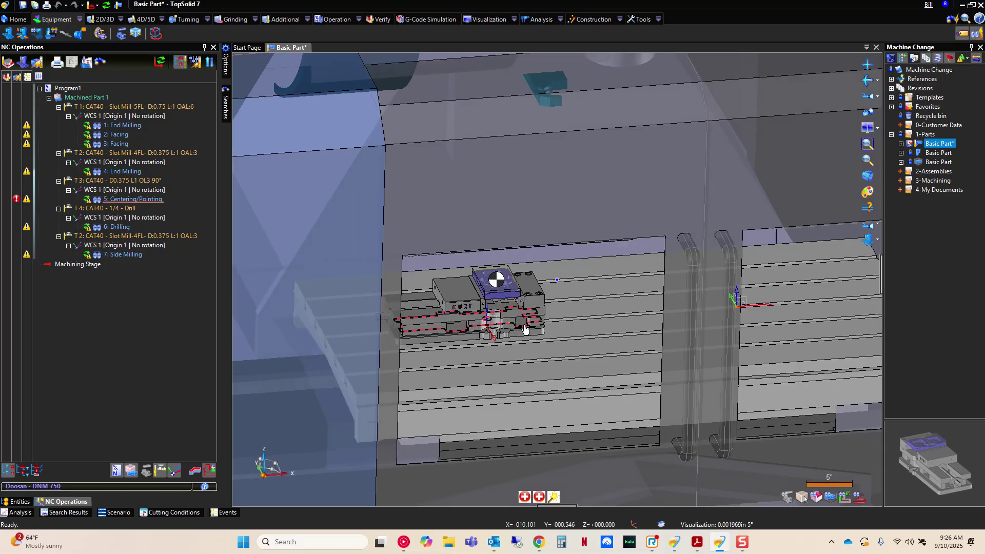
{"action": "middle_click_drag", "start_coordinate": [524, 329], "coordinate": [502, 326]}
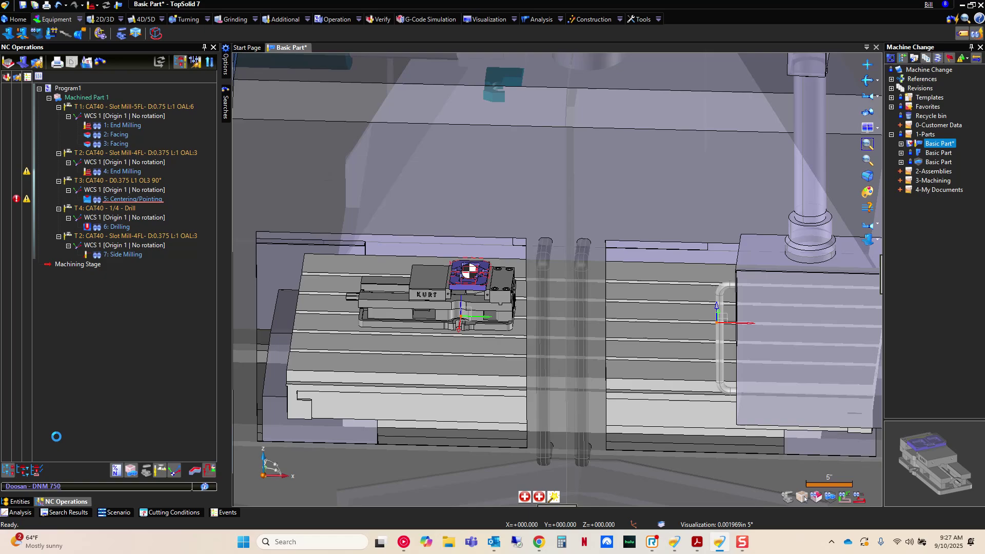
Filter machines by 'dmc' and switch the program to the DMG DMC 60T
{"action": "type", "text": "dmc"}
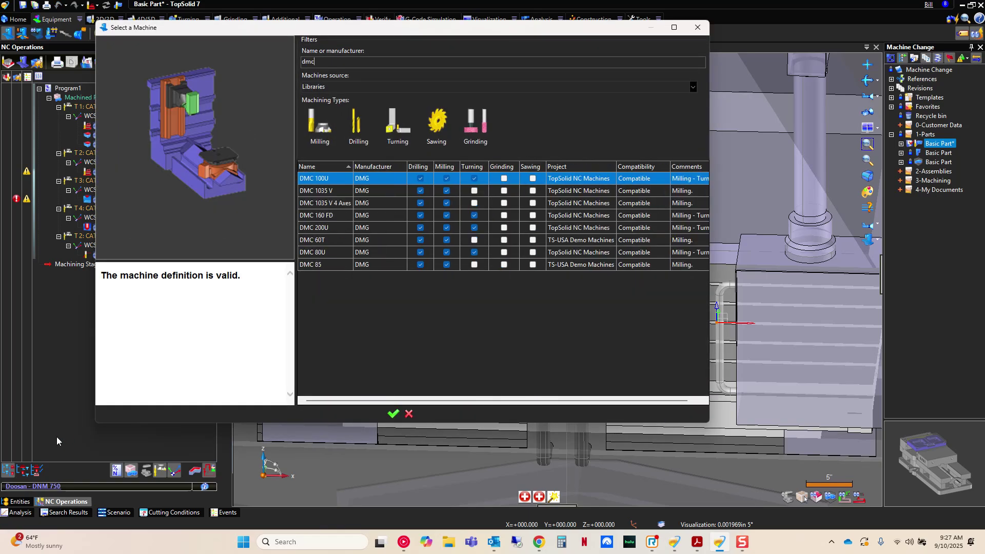
{"action": "left_click", "coordinate": [328, 240]}
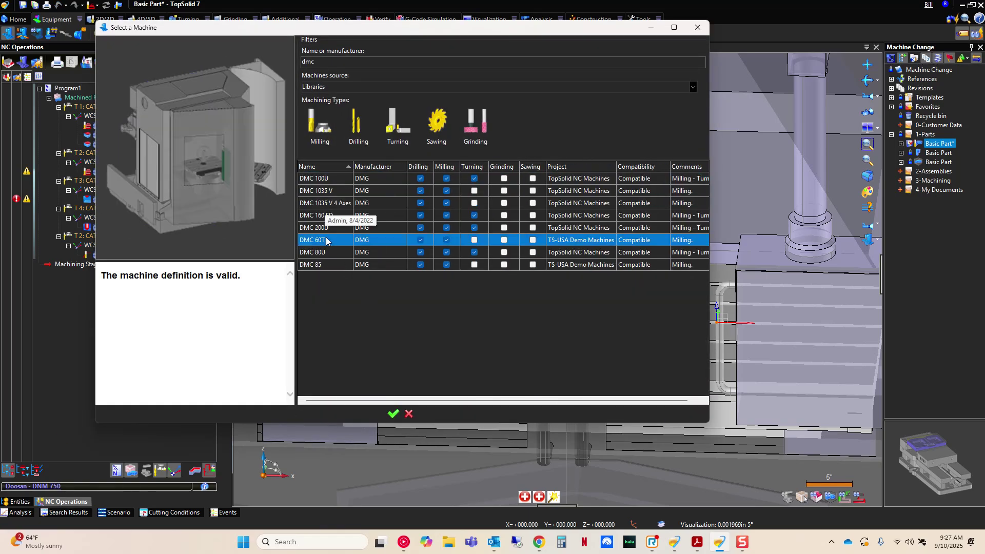
{"action": "left_click", "coordinate": [393, 414]}
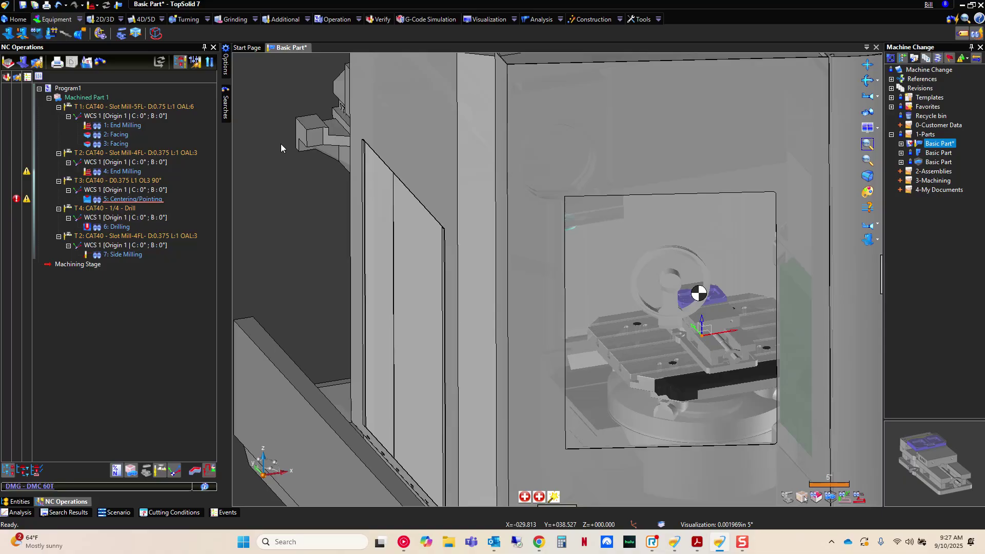
Close Basic Part without saving the machine change and reopen it
{"action": "middle_click", "coordinate": [279, 48]}
{"action": "left_click", "coordinate": [491, 286]}
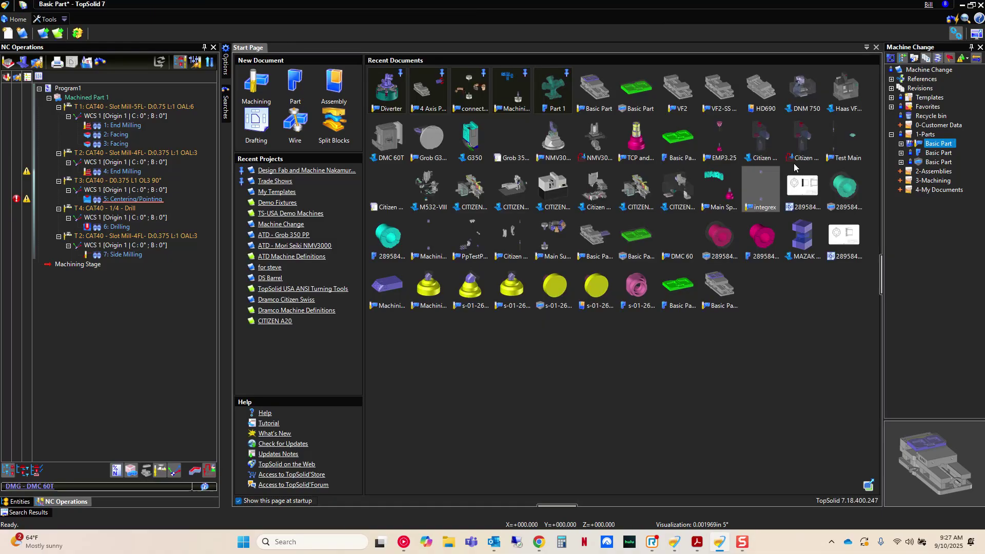
{"action": "double_click", "coordinate": [940, 147]}
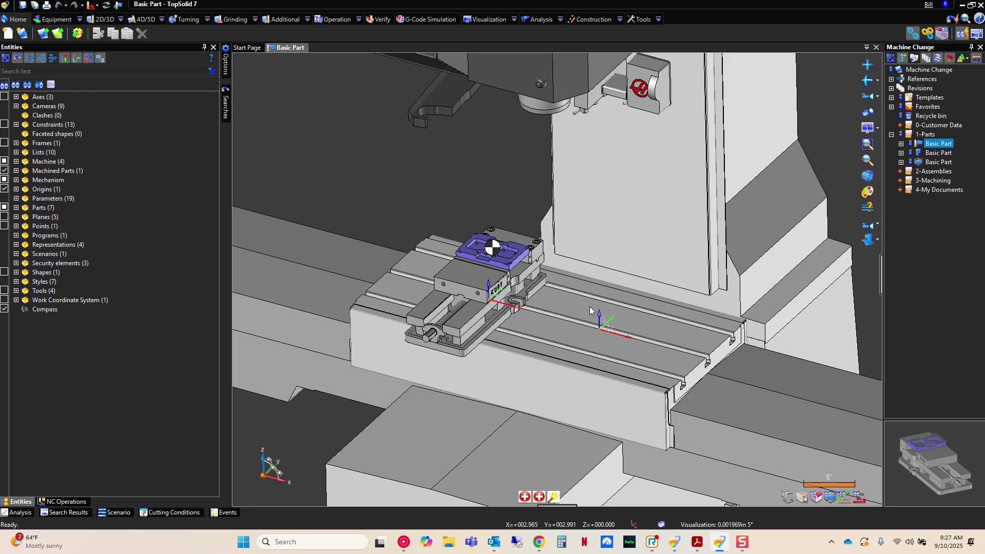
List Basic Part's references, filtered to the Machine document type
{"action": "right_click", "coordinate": [933, 146]}
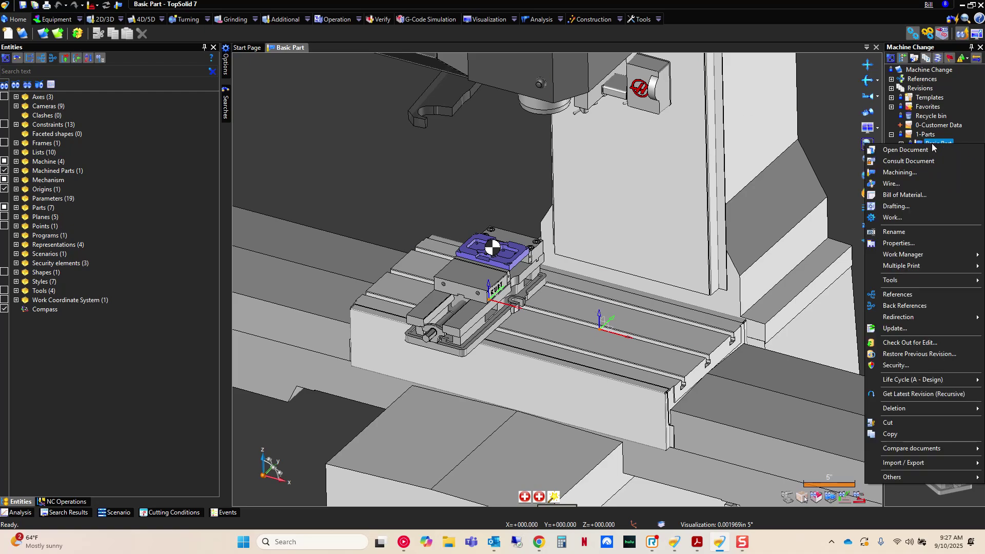
{"action": "left_click", "coordinate": [923, 295]}
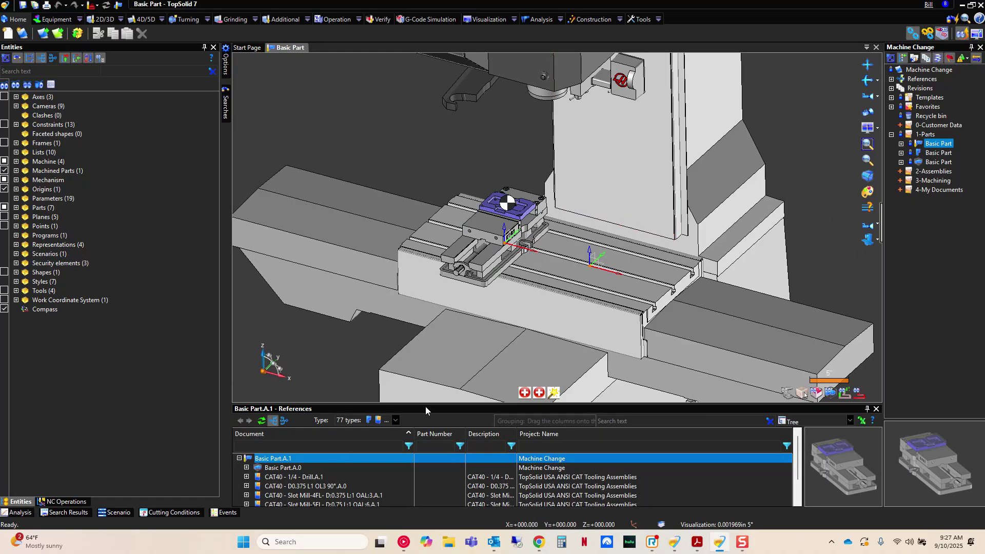
{"action": "left_click_drag", "start_coordinate": [426, 404], "coordinate": [426, 343]}
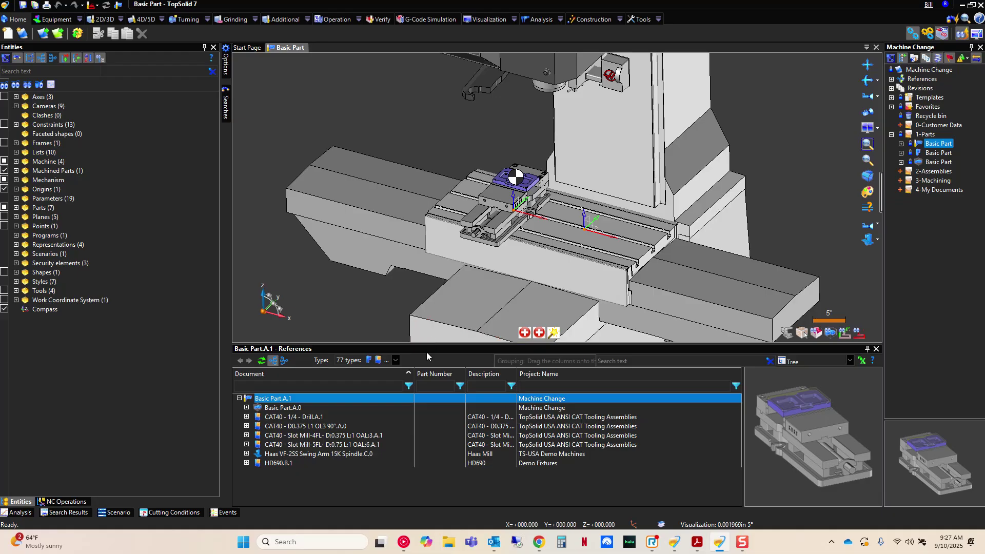
{"action": "left_click", "coordinate": [361, 360]}
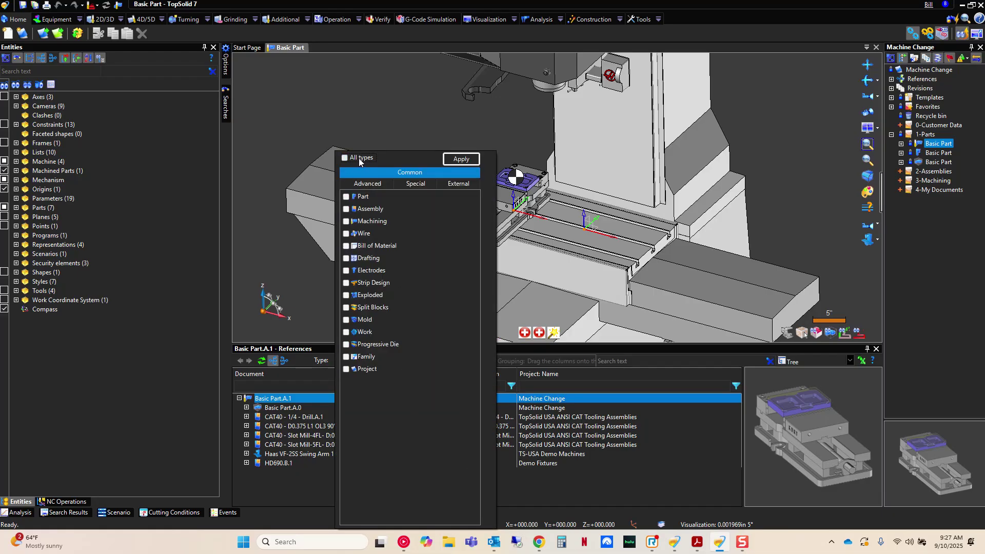
{"action": "left_click", "coordinate": [365, 188]}
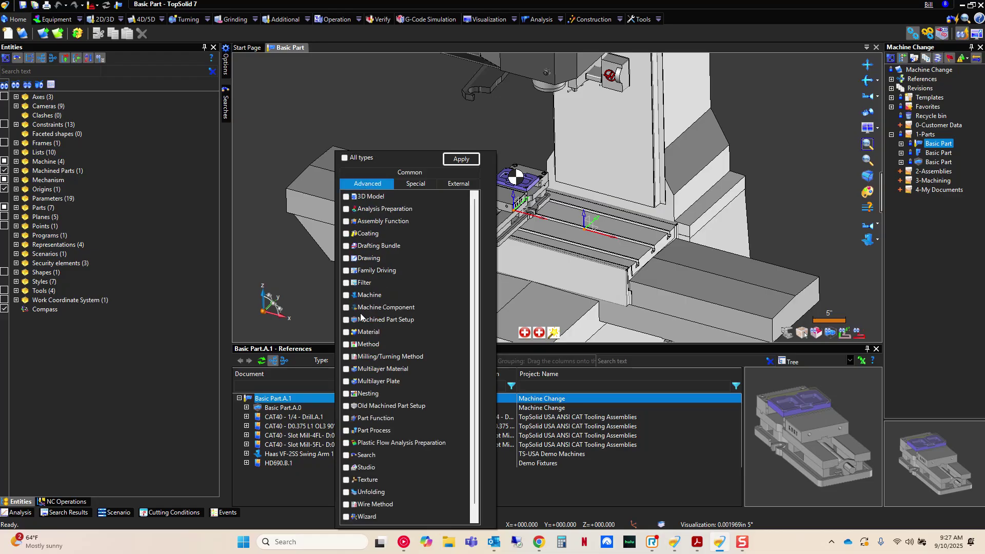
{"action": "left_click", "coordinate": [347, 296]}
{"action": "left_click", "coordinate": [460, 159]}
Show the referenced Haas VF-2SS machine in the TS-USA Demo Machines project tree
{"action": "left_click", "coordinate": [263, 362]}
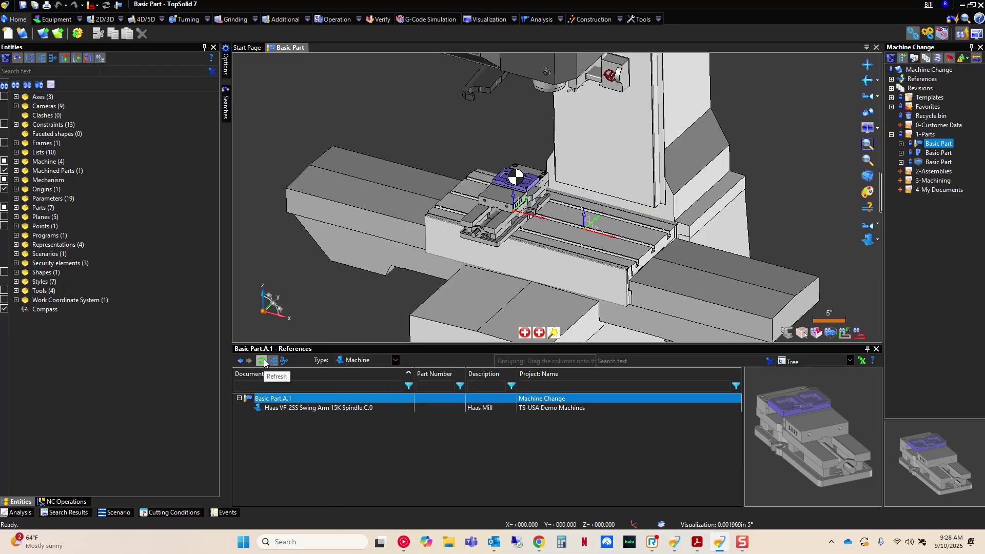
{"action": "left_click", "coordinate": [297, 409]}
{"action": "right_click", "coordinate": [298, 409]}
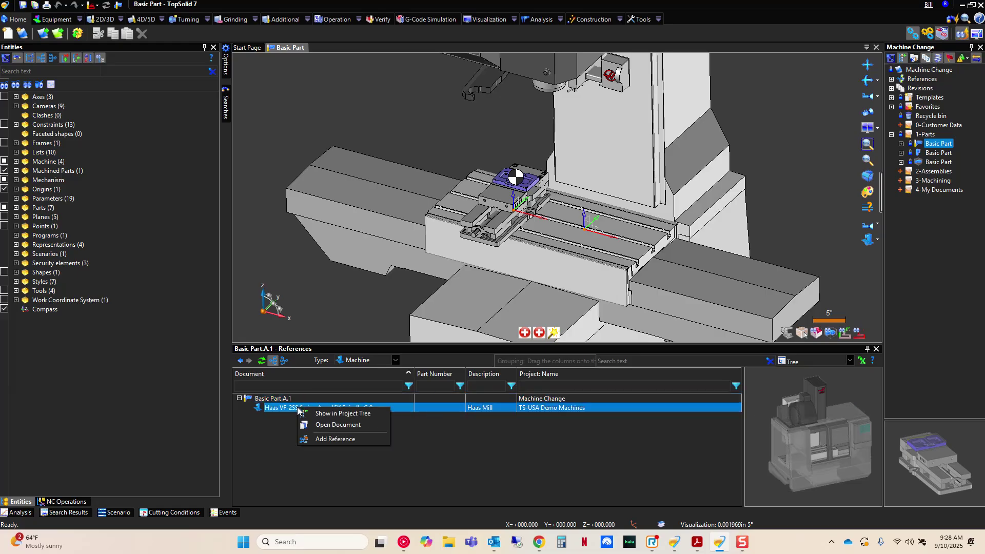
{"action": "left_click", "coordinate": [324, 414]}
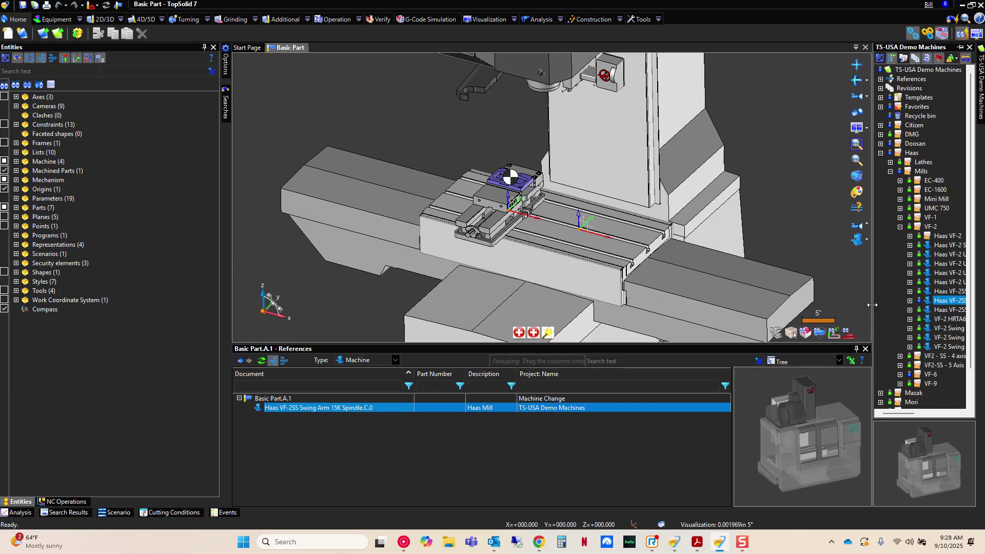
{"action": "left_click_drag", "start_coordinate": [874, 310], "coordinate": [811, 311]}
{"action": "double_click", "coordinate": [900, 303]}
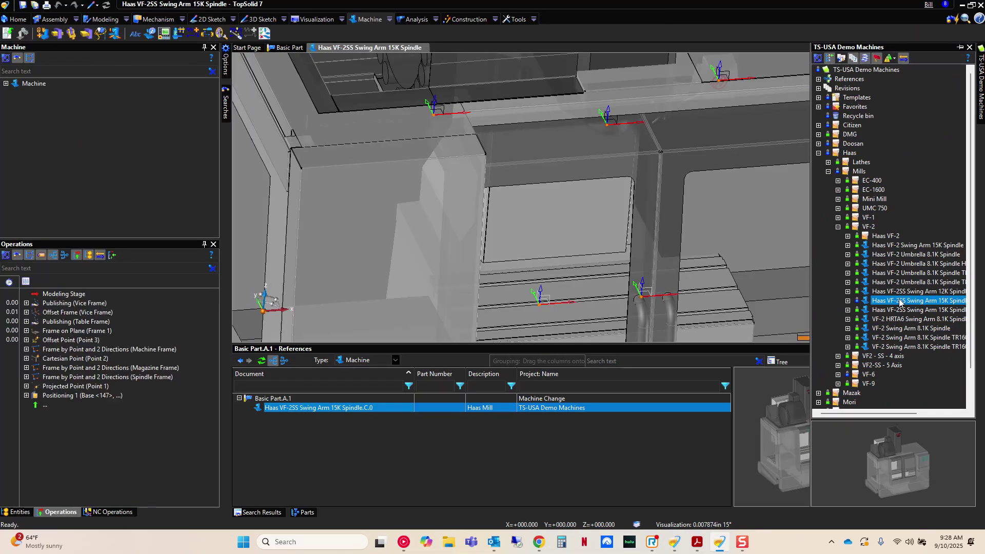
{"action": "left_click", "coordinate": [16, 515]}
{"action": "left_click", "coordinate": [16, 386]}
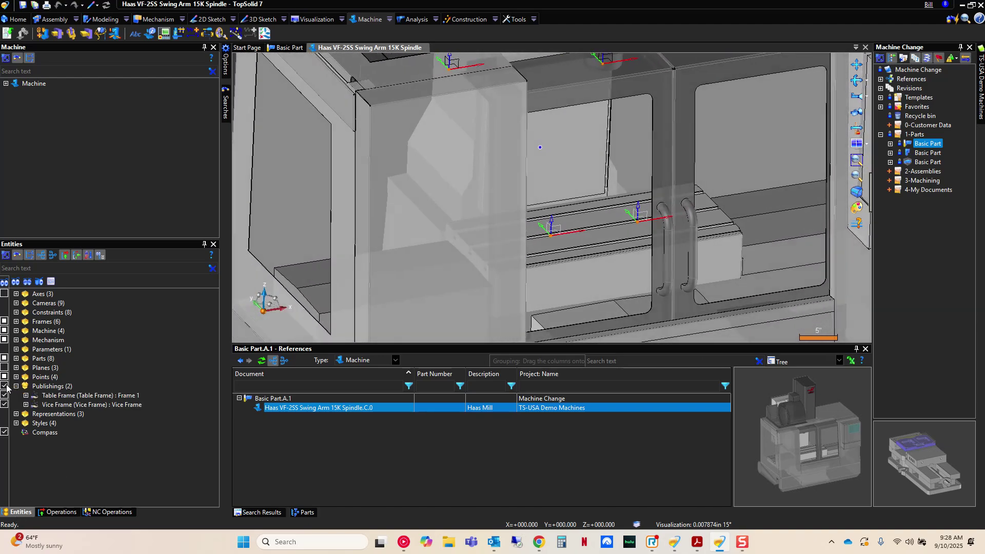
{"action": "left_click", "coordinate": [64, 396]}
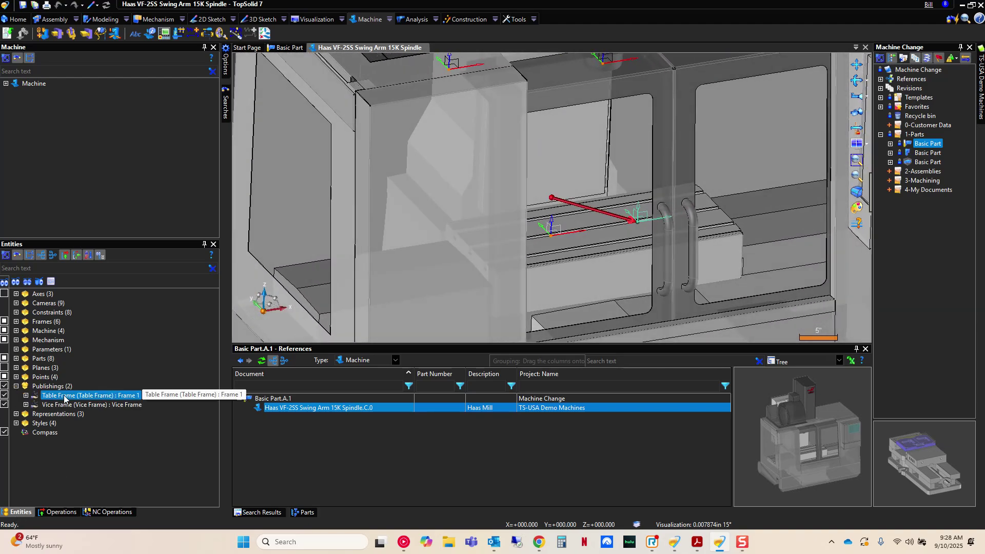
{"action": "left_click", "coordinate": [69, 404]}
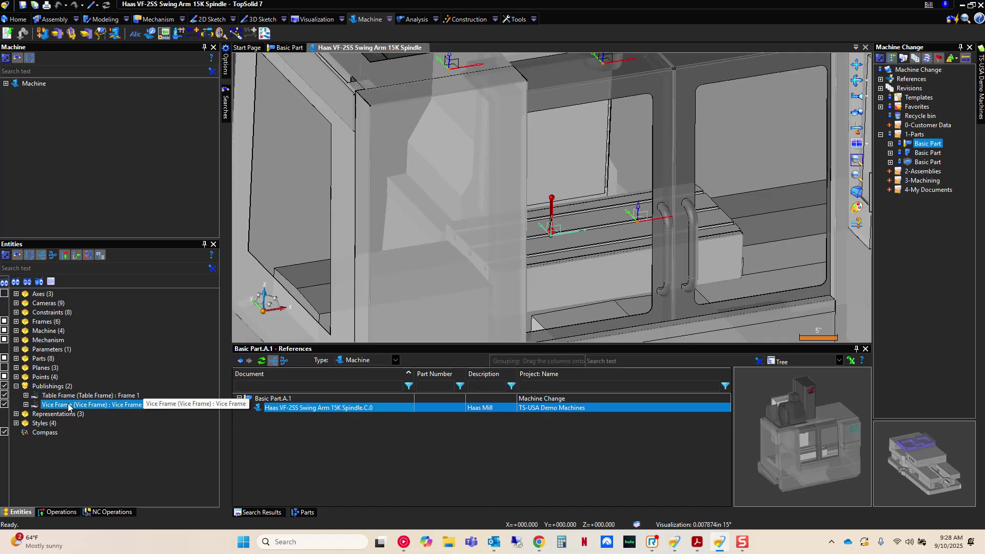
{"action": "double_click", "coordinate": [68, 405]}
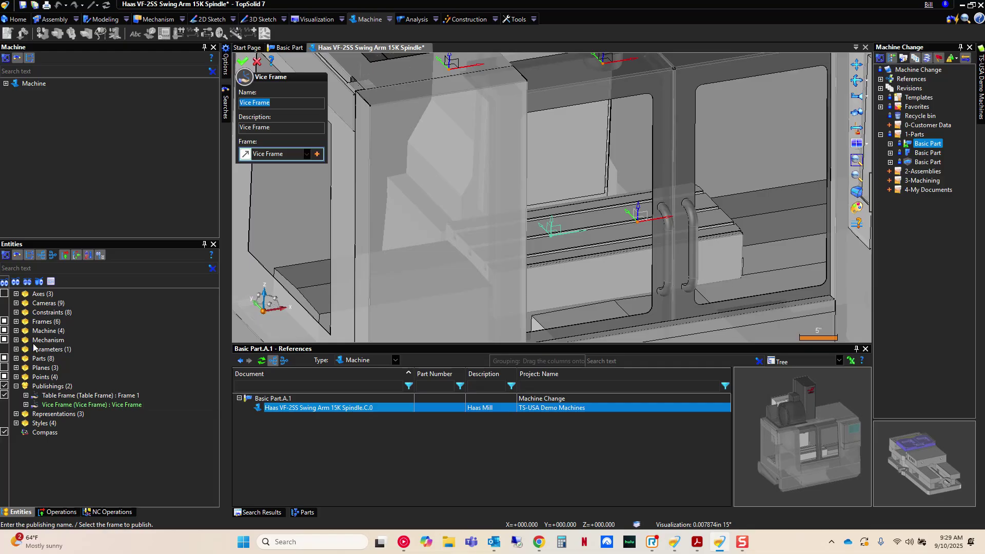
{"action": "left_click", "coordinate": [256, 63]}
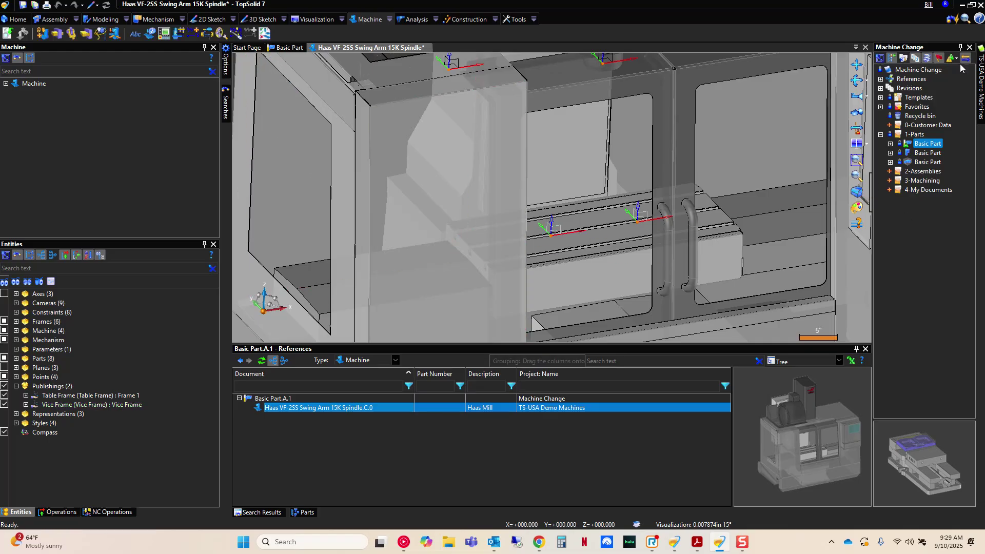
Open the Doosan DNM 750 machine document from the TS-USA Demo Machines project
{"action": "left_click", "coordinate": [981, 74]}
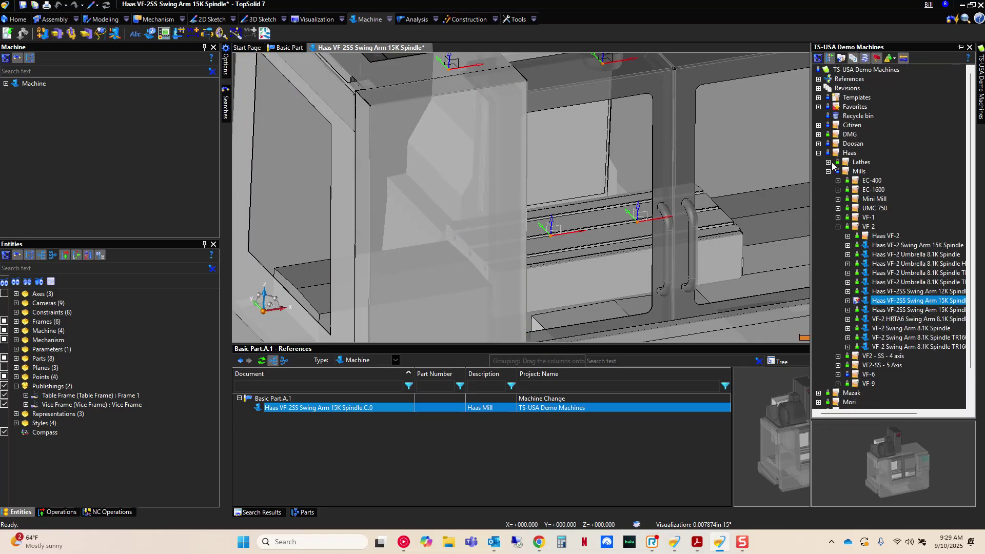
{"action": "left_click", "coordinate": [819, 144]}
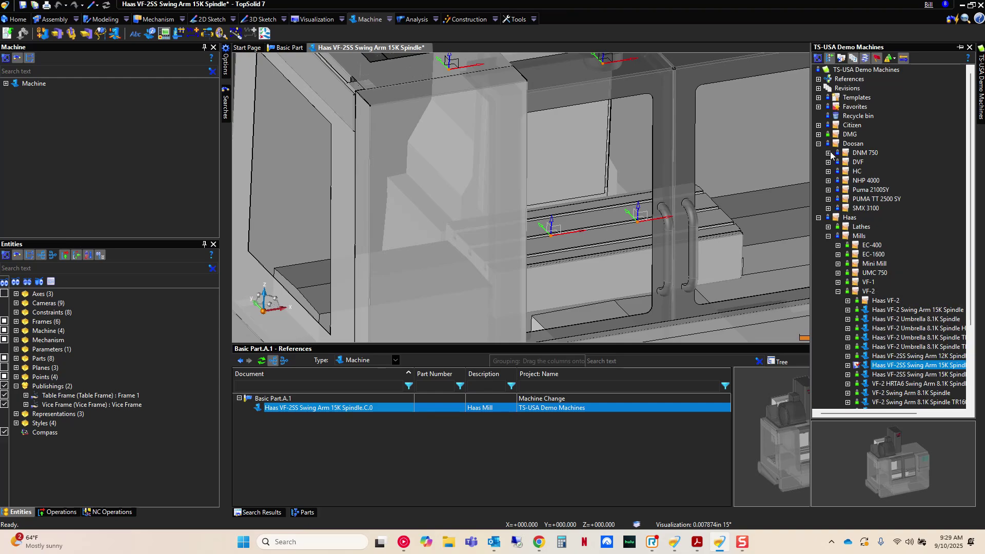
{"action": "left_click", "coordinate": [829, 153]}
{"action": "left_click", "coordinate": [878, 181]}
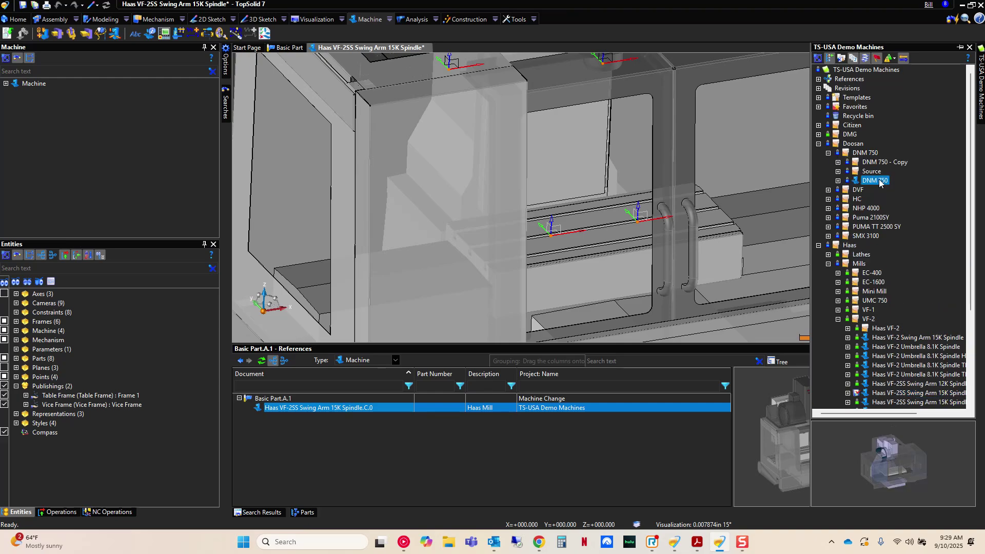
{"action": "double_click", "coordinate": [879, 181]}
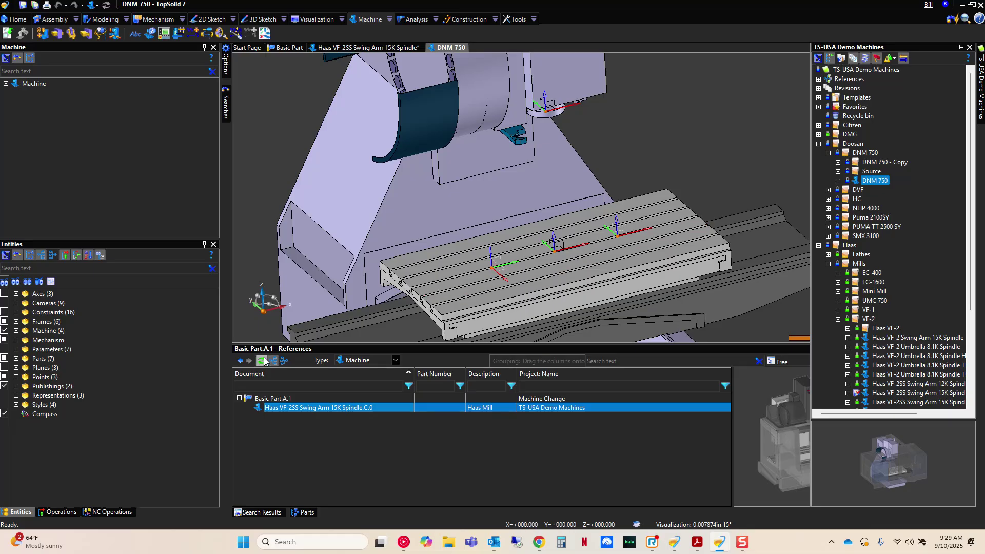
Re-confirm the DNM 750's Vice Frame publishing alongside its Table Frame
{"action": "left_click", "coordinate": [16, 386]}
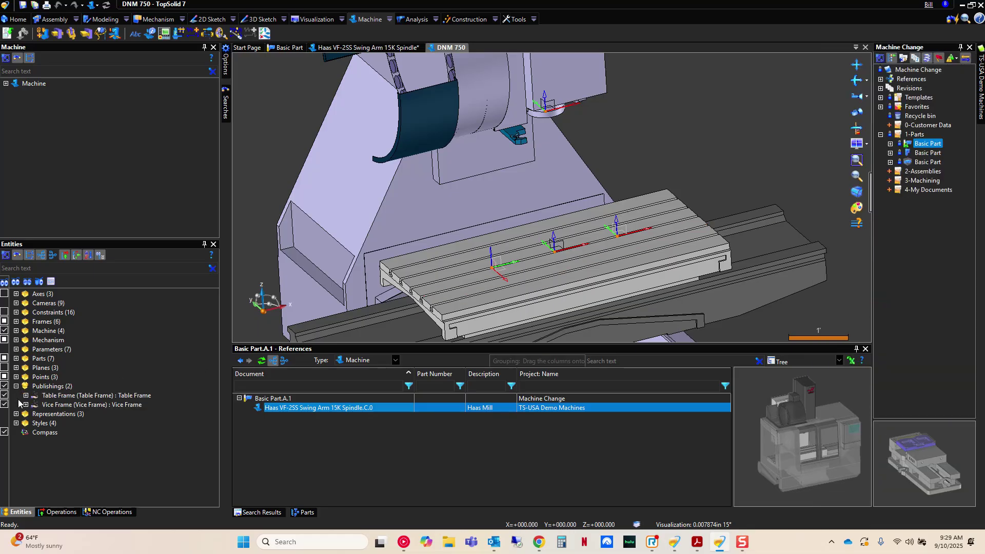
{"action": "left_click", "coordinate": [67, 395]}
{"action": "left_click", "coordinate": [66, 405]}
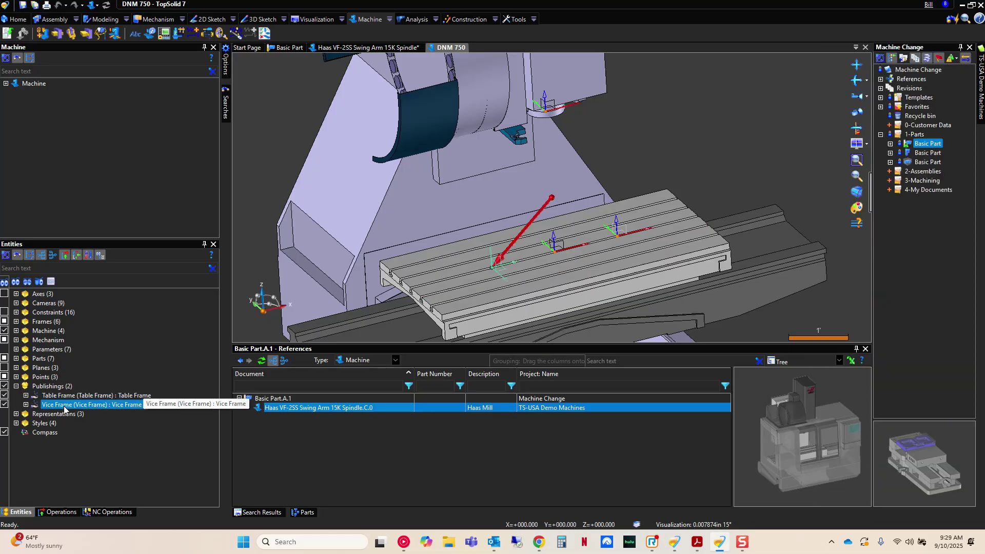
{"action": "double_click", "coordinate": [65, 408]}
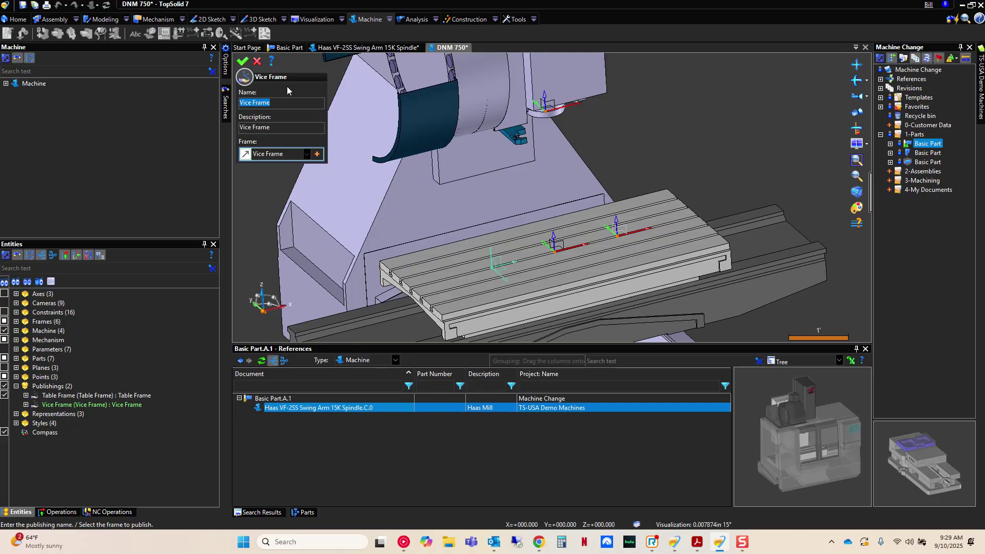
{"action": "key", "text": "Return"}
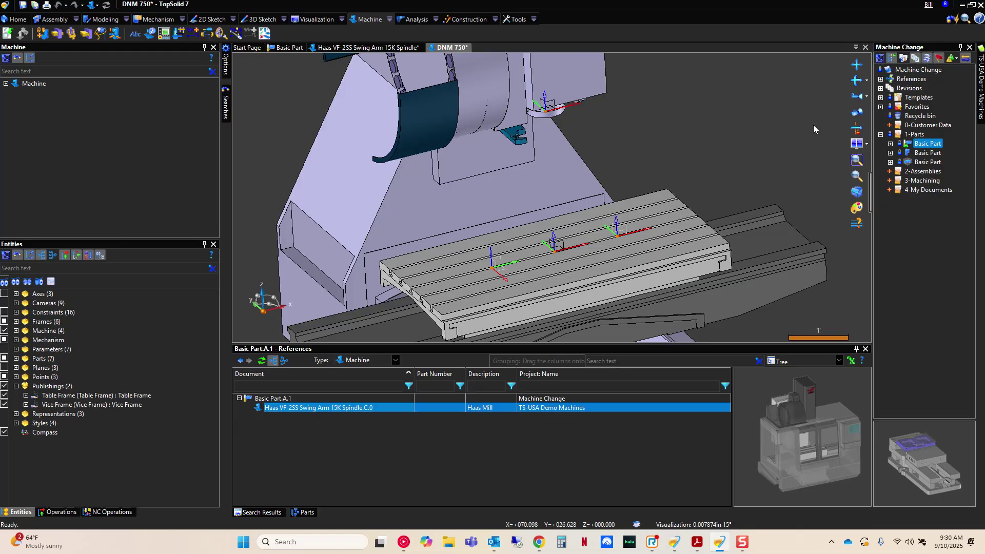
Close the DNM 750 and Haas VF-2SS documents without saving, and close References
{"action": "middle_click", "coordinate": [446, 49]}
{"action": "left_click", "coordinate": [496, 292]}
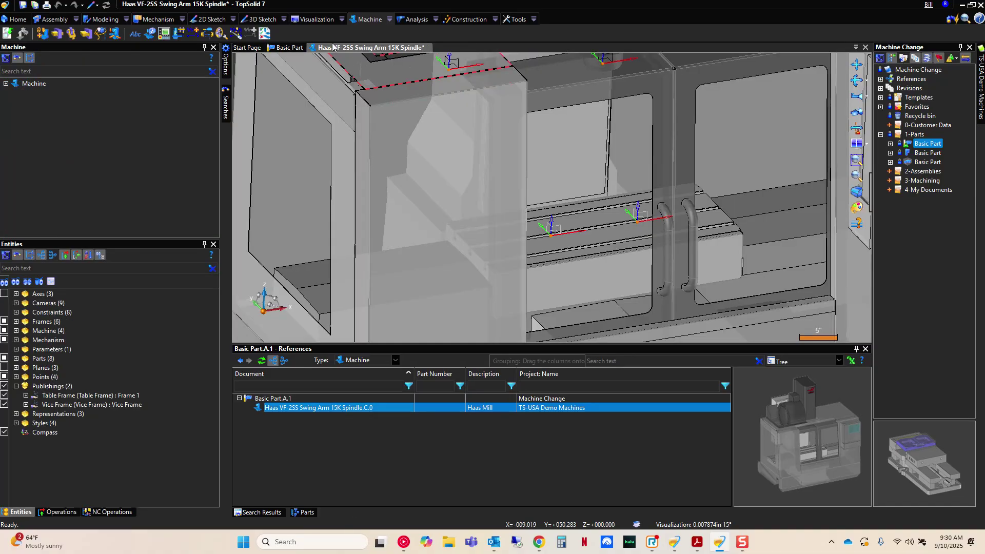
{"action": "middle_click", "coordinate": [348, 49]}
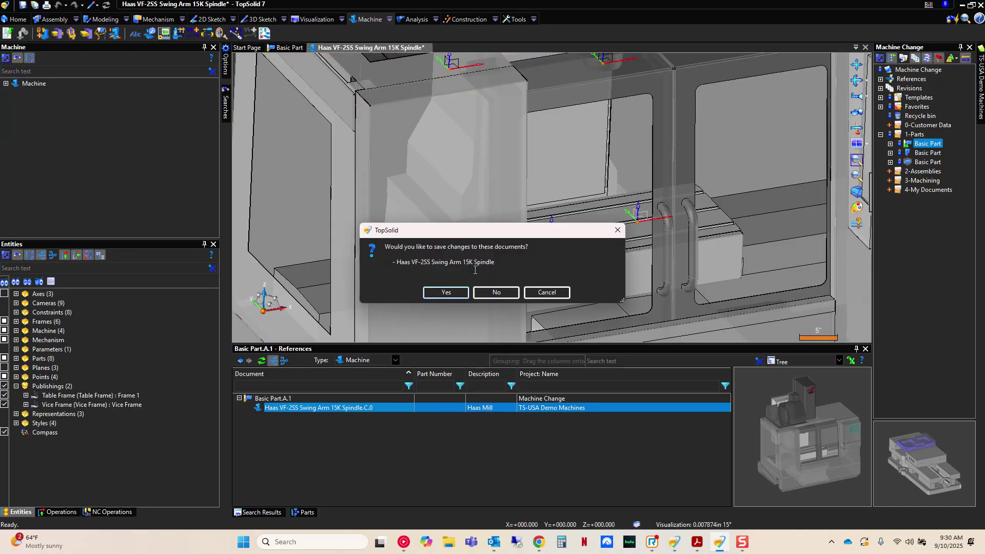
{"action": "left_click", "coordinate": [496, 292]}
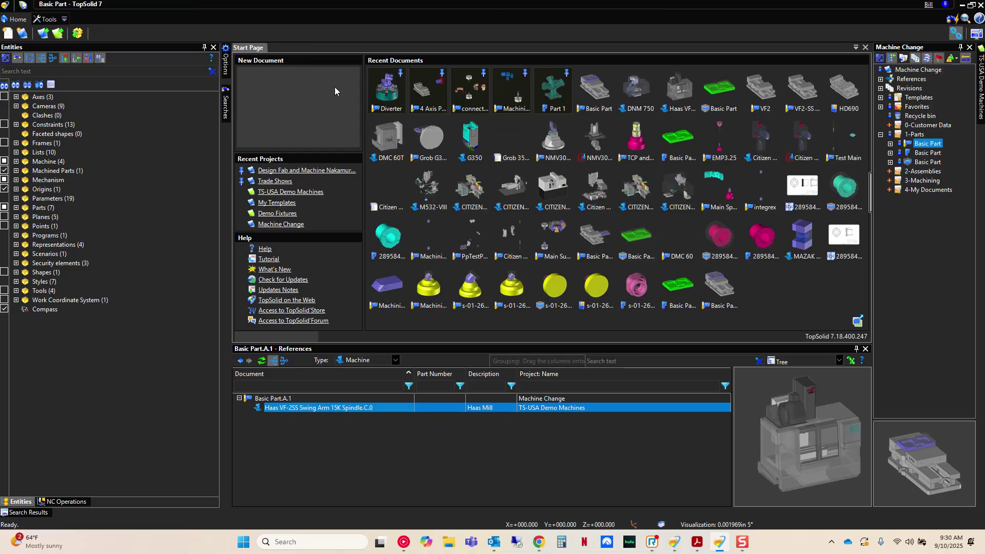
{"action": "left_click", "coordinate": [866, 349]}
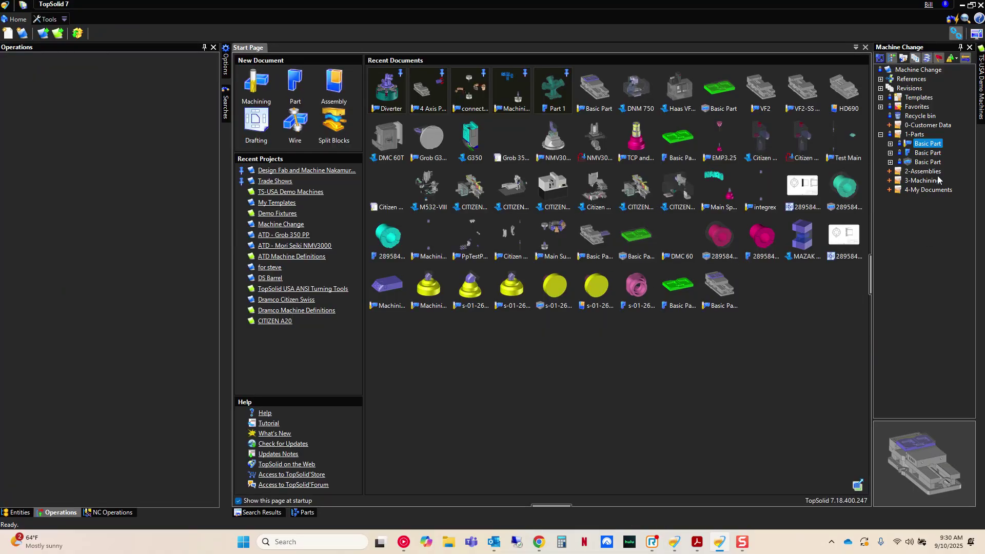
Create a new machining document in 3-Machining from the Haas VF2 template
{"action": "right_click", "coordinate": [921, 186]}
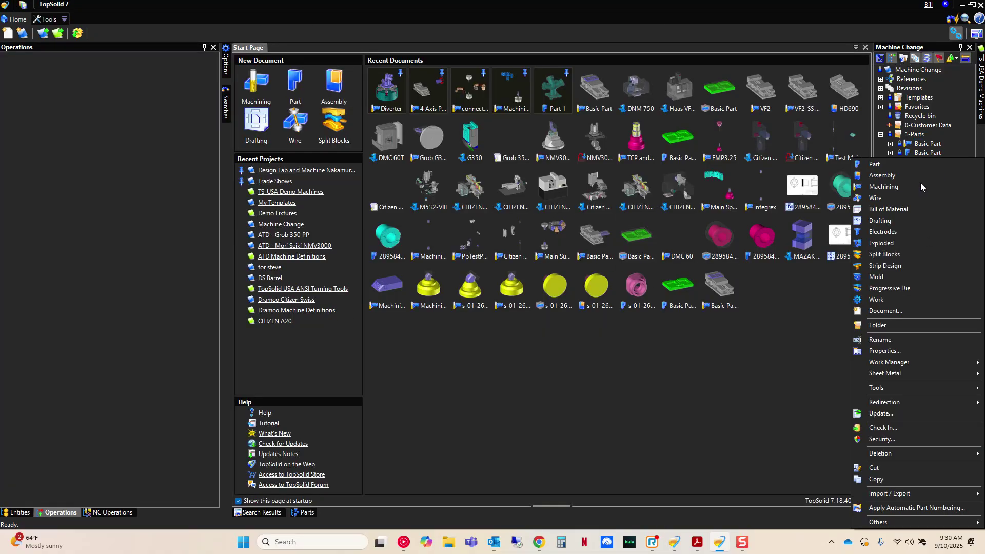
{"action": "left_click", "coordinate": [923, 187]}
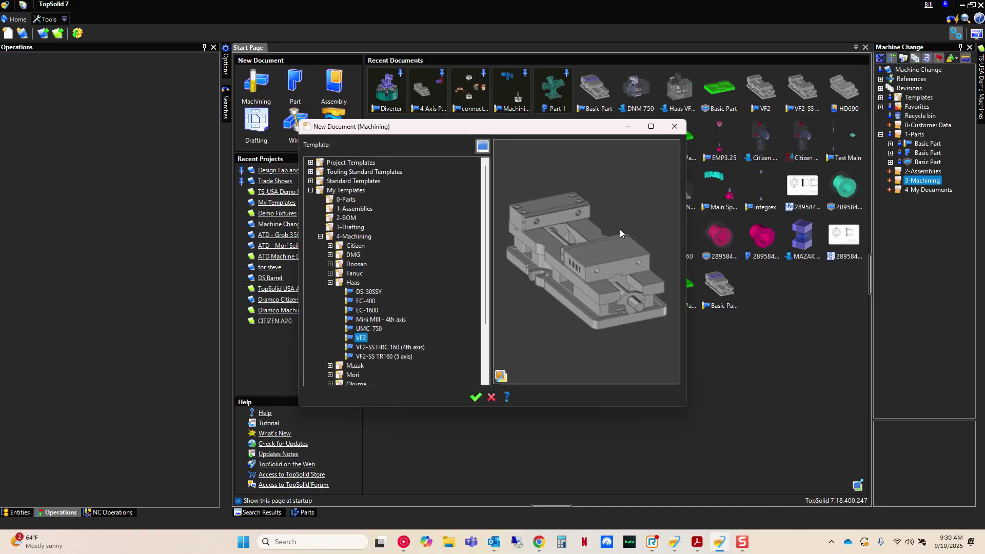
{"action": "left_click", "coordinate": [475, 397]}
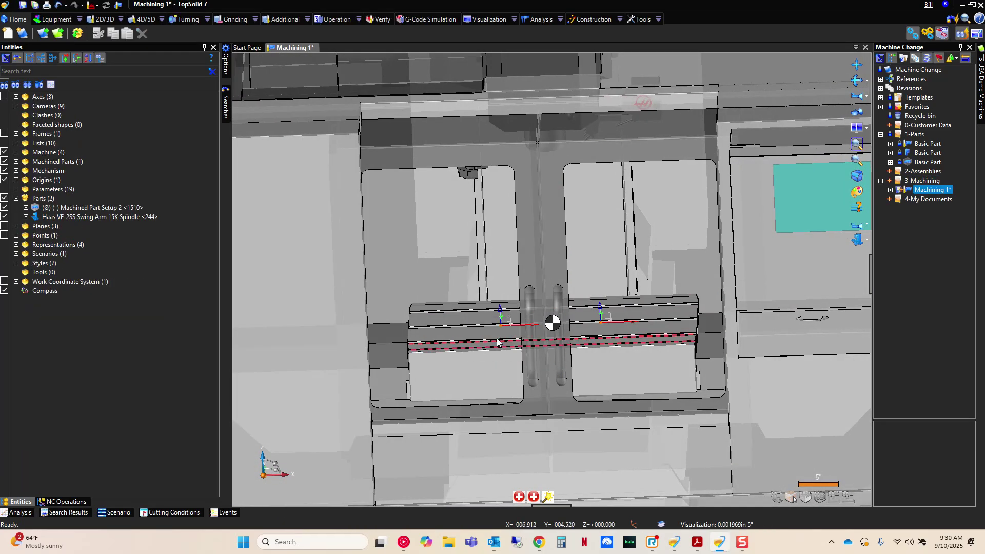
Hide the Haas machine's enclosure in the machine display settings
{"action": "right_click", "coordinate": [779, 237]}
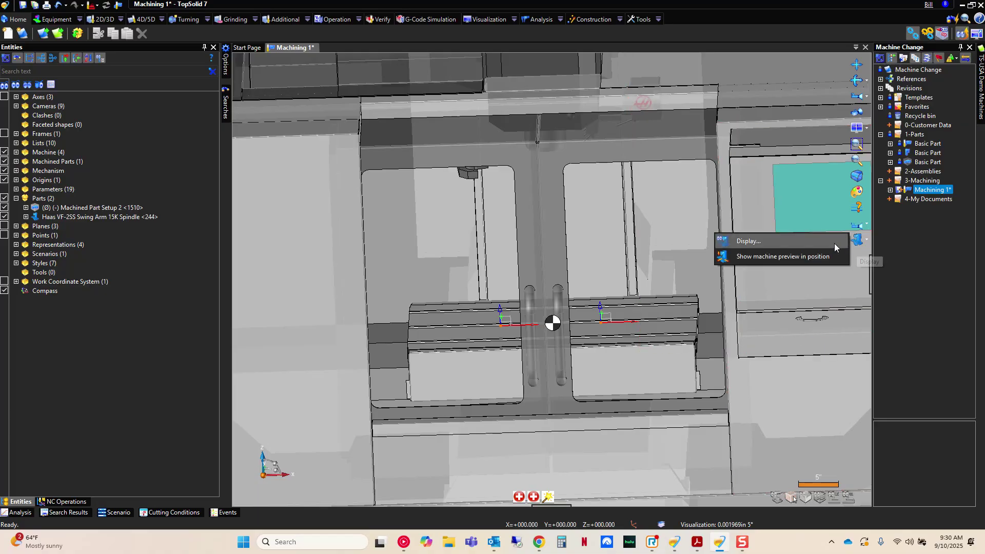
{"action": "left_click", "coordinate": [779, 243]}
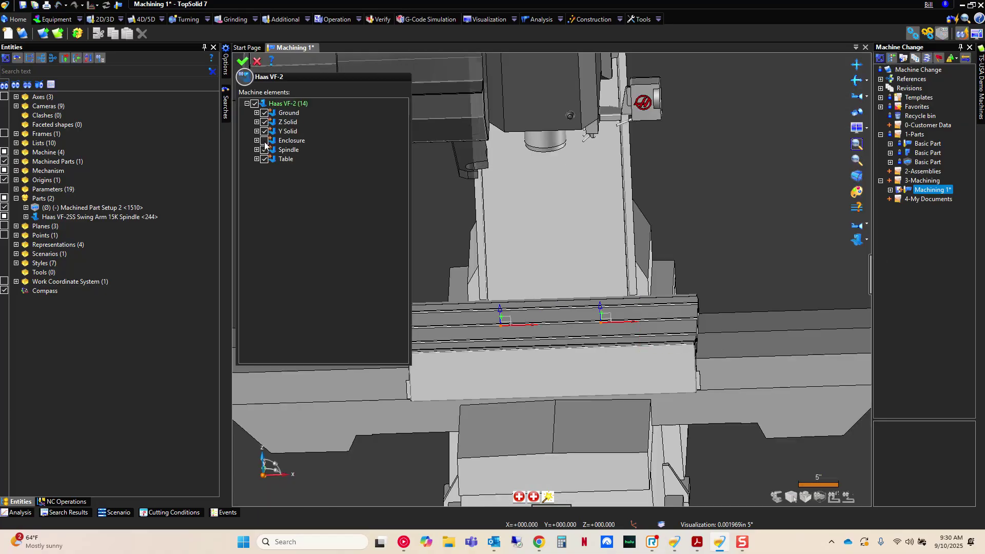
{"action": "left_click", "coordinate": [264, 141]}
{"action": "left_click", "coordinate": [243, 61]}
Run the My Searches > Fixtures > Vices search to list available vises
{"action": "mouse_move", "coordinate": [226, 100]}
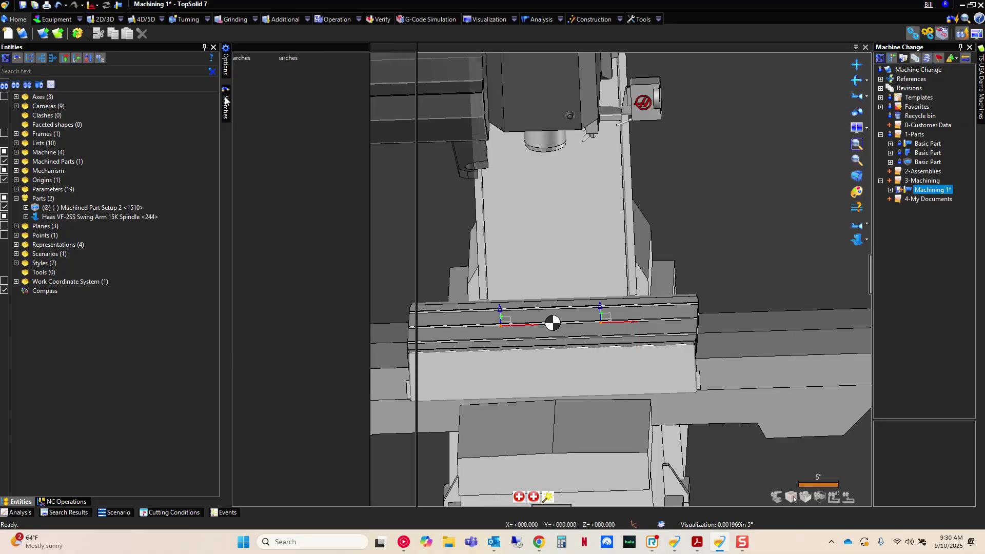
{"action": "left_click", "coordinate": [240, 58]}
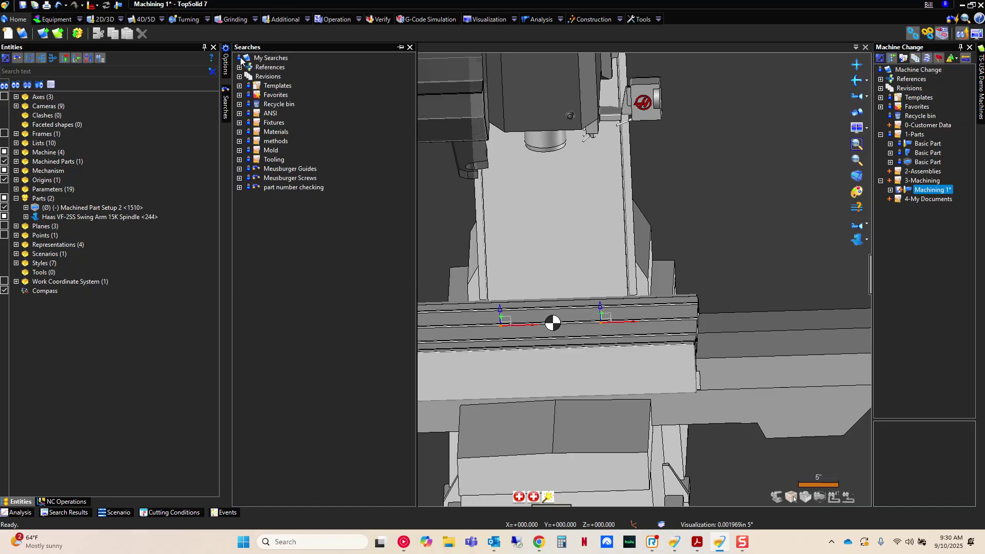
{"action": "left_click", "coordinate": [240, 123]}
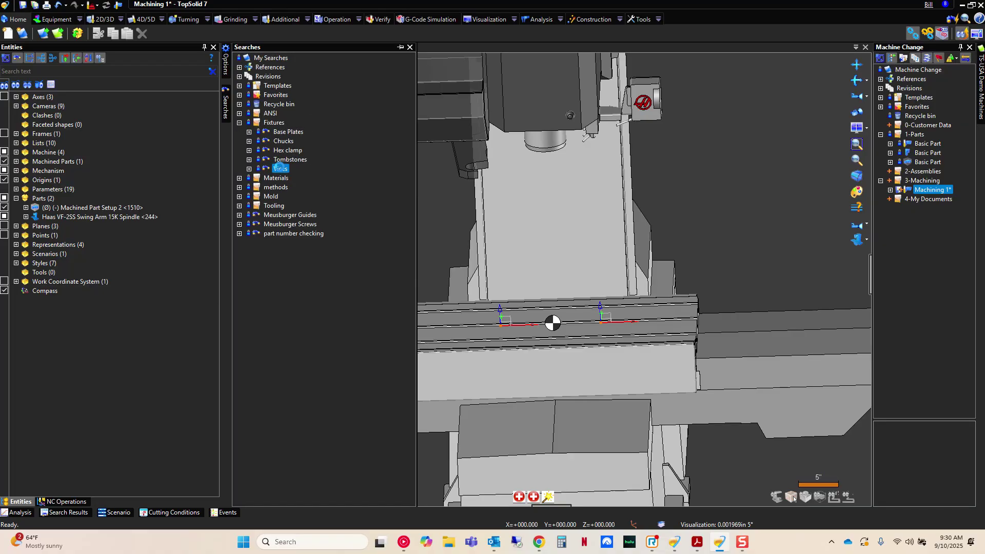
{"action": "double_click", "coordinate": [279, 167]}
Locate the HD690 vice in the fixtures library and open its document
{"action": "left_click", "coordinate": [183, 440]}
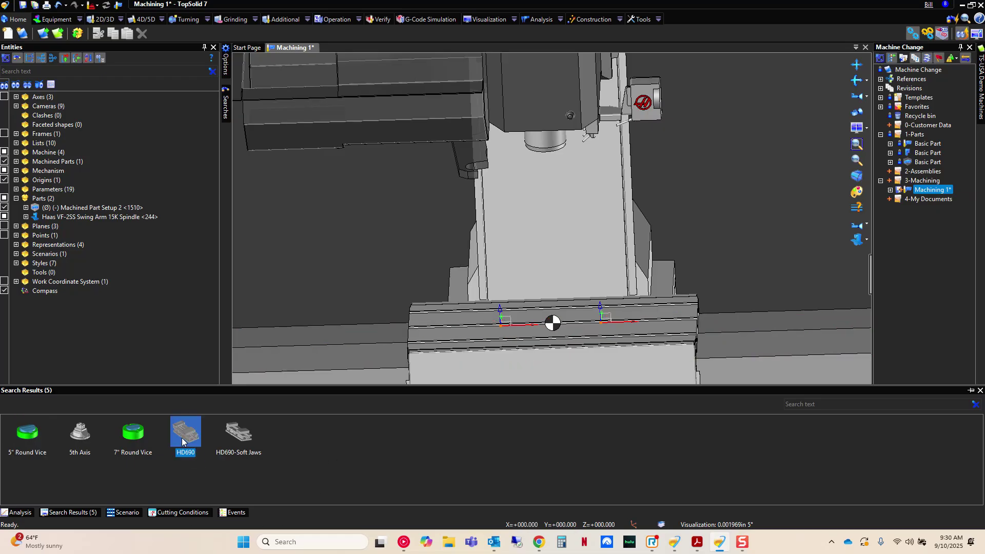
{"action": "right_click", "coordinate": [183, 441]}
{"action": "left_click", "coordinate": [216, 444]}
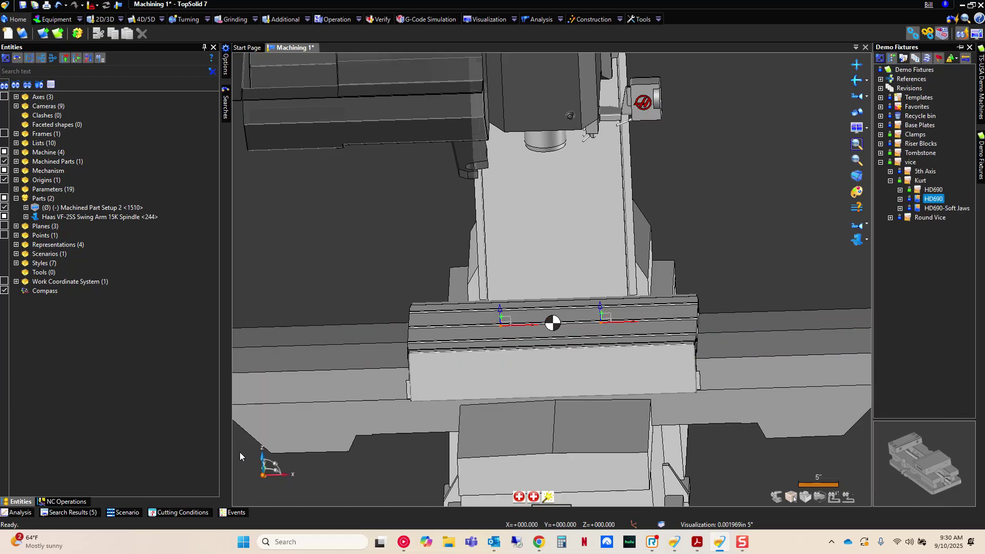
{"action": "double_click", "coordinate": [932, 200]}
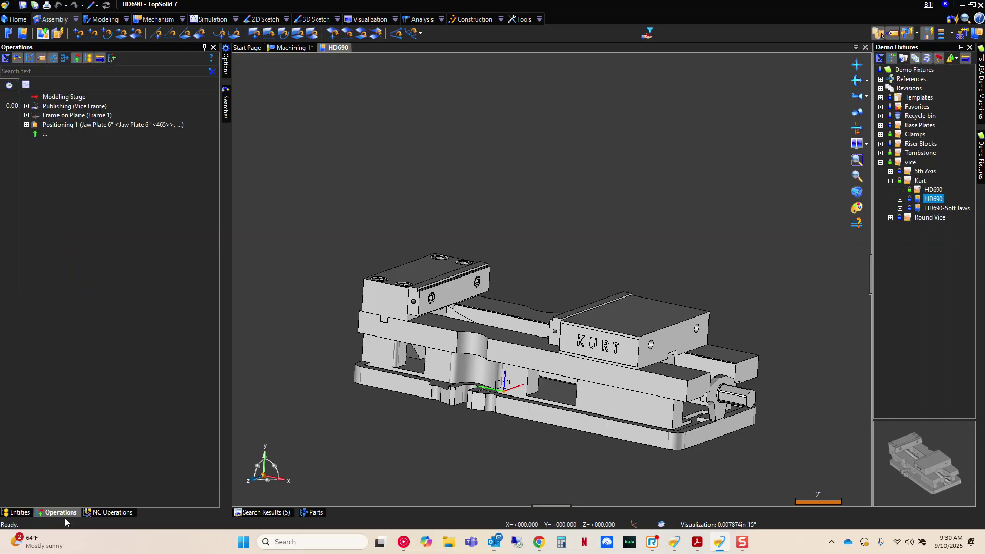
Check the HD690's published Vice Frame, then close the vice document
{"action": "left_click", "coordinate": [20, 512]}
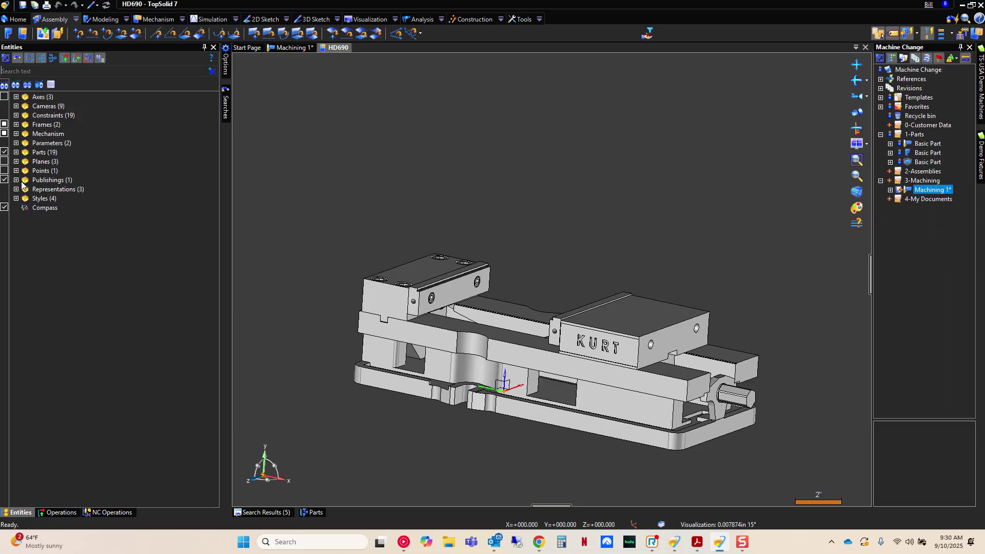
{"action": "left_click", "coordinate": [15, 180]}
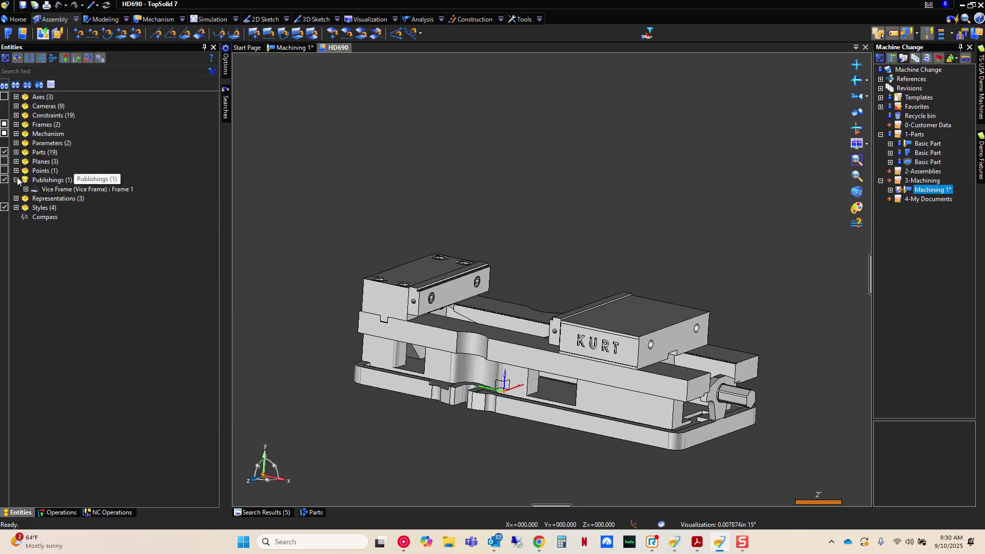
{"action": "left_click", "coordinate": [57, 190]}
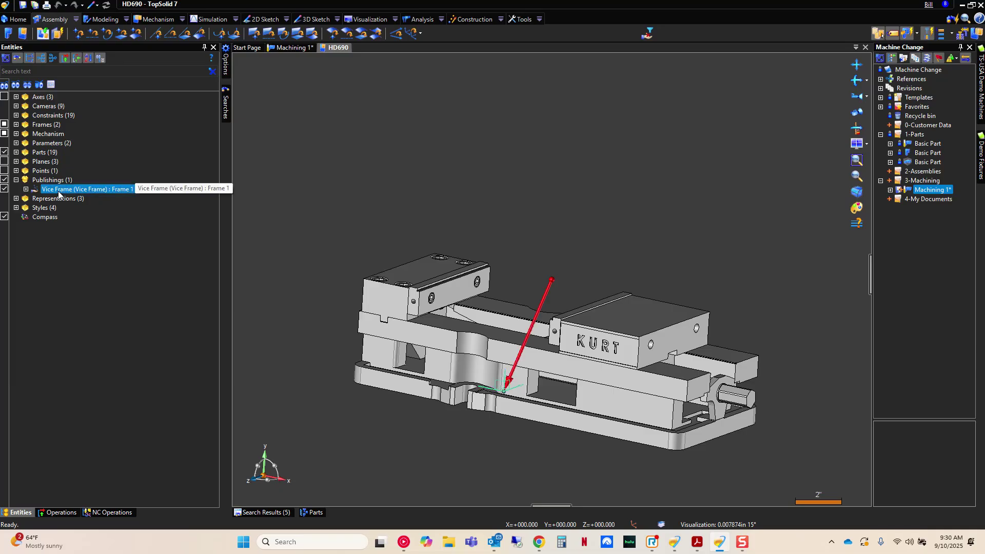
{"action": "double_click", "coordinate": [58, 189]}
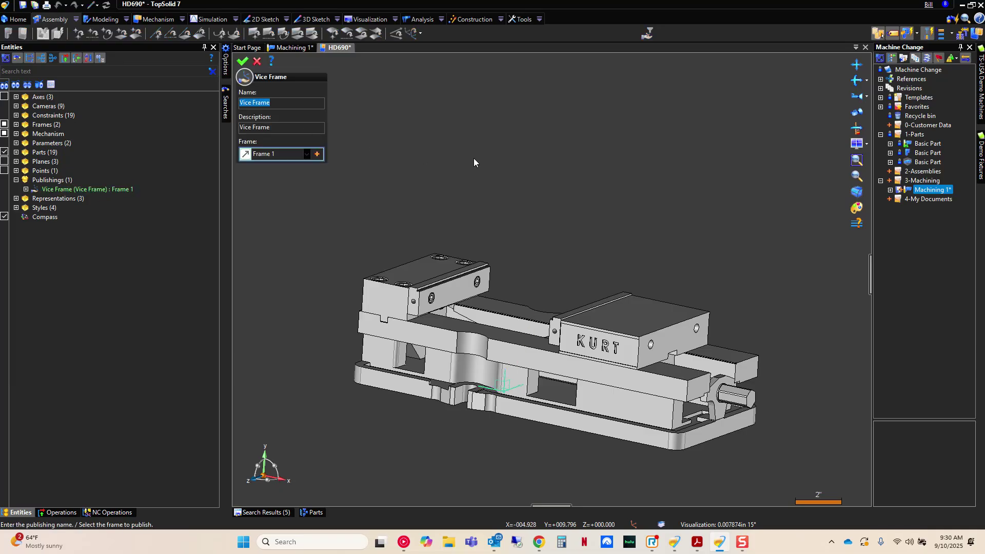
{"action": "key", "text": "Return"}
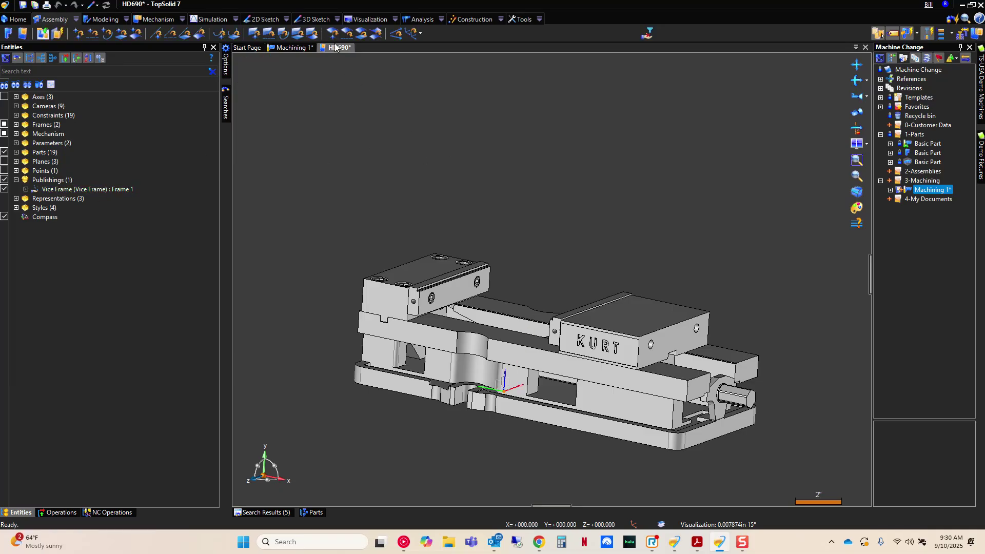
{"action": "middle_click", "coordinate": [334, 47]}
Insert the HD690 vice from Search Results into Machining 1 with a new positioning
{"action": "left_click", "coordinate": [443, 293]}
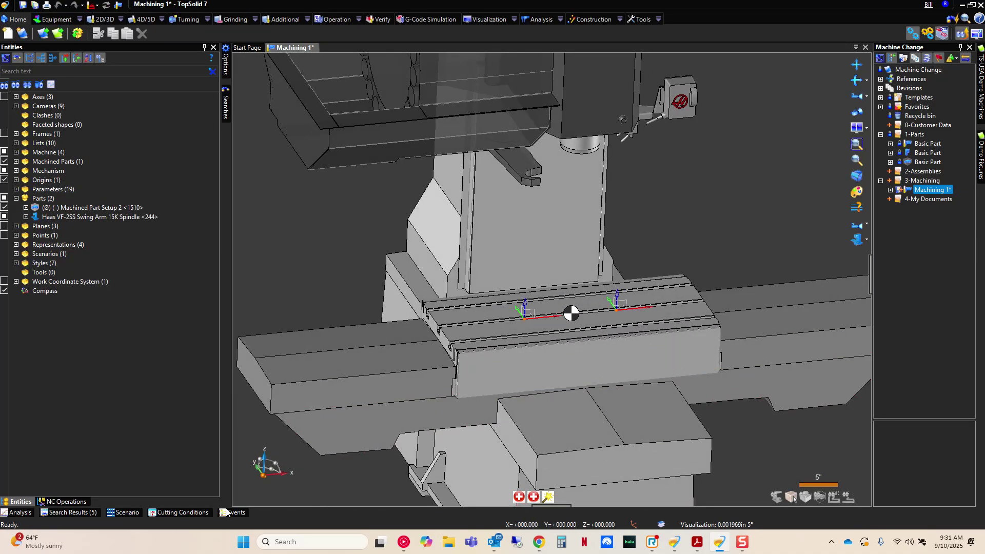
{"action": "left_click", "coordinate": [78, 513]}
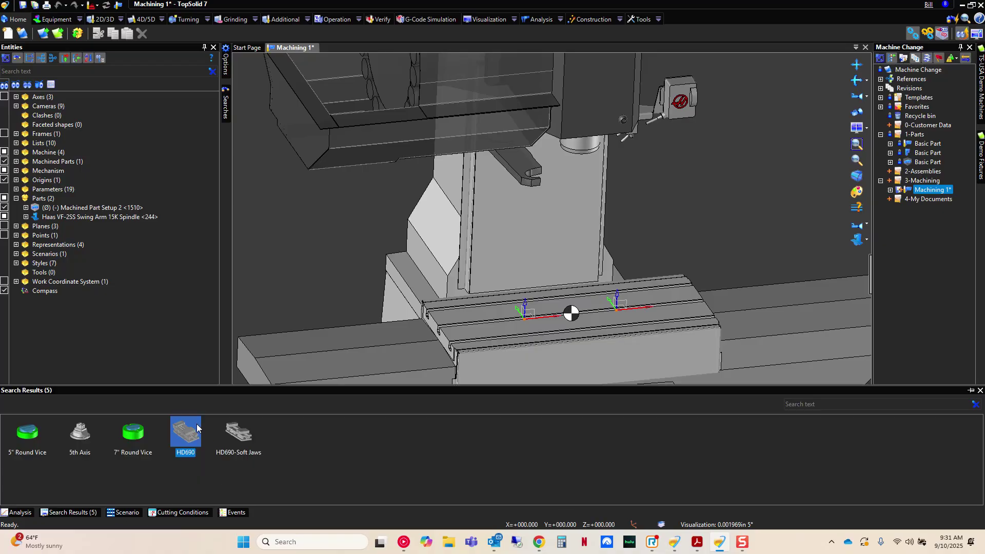
{"action": "left_click_drag", "start_coordinate": [182, 444], "coordinate": [370, 200]}
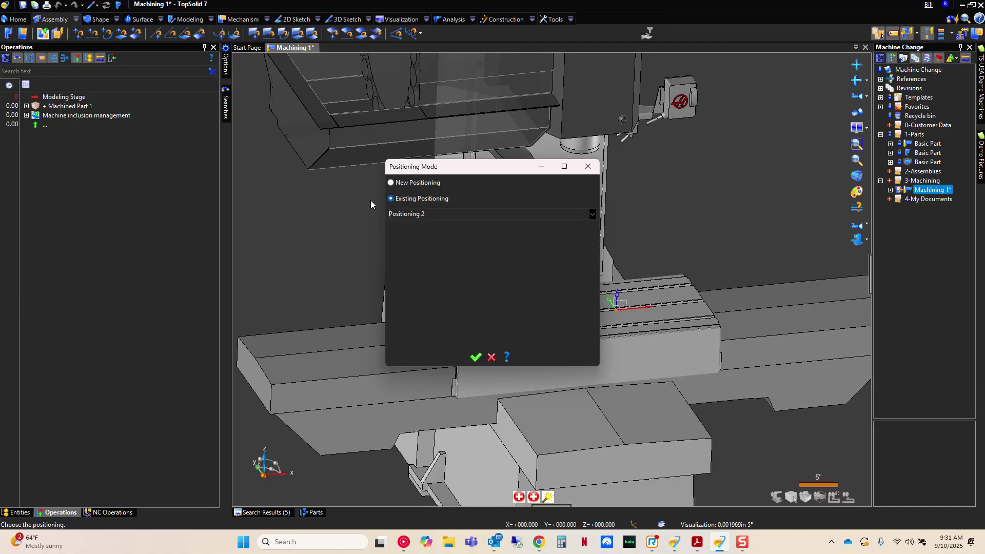
{"action": "left_click", "coordinate": [400, 185]}
{"action": "left_click", "coordinate": [475, 357]}
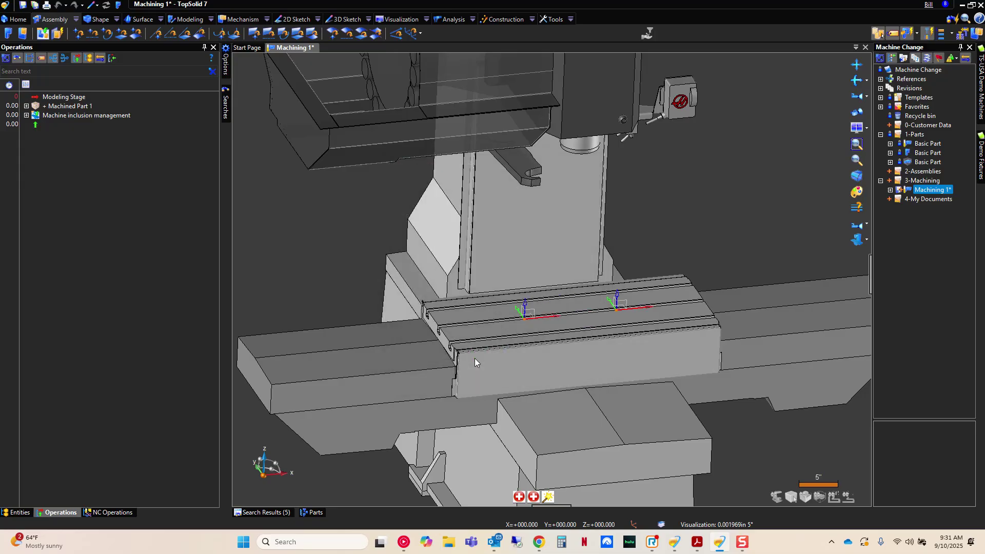
Constrain the vice Frame on Frame, its Vice Frame onto the table frame
{"action": "left_click", "coordinate": [411, 33]}
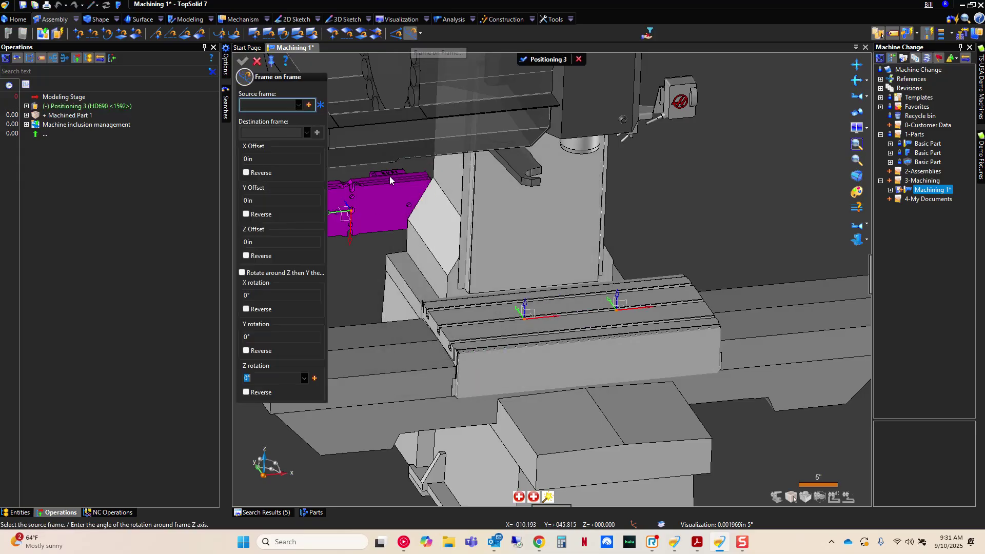
{"action": "left_click", "coordinate": [334, 223]}
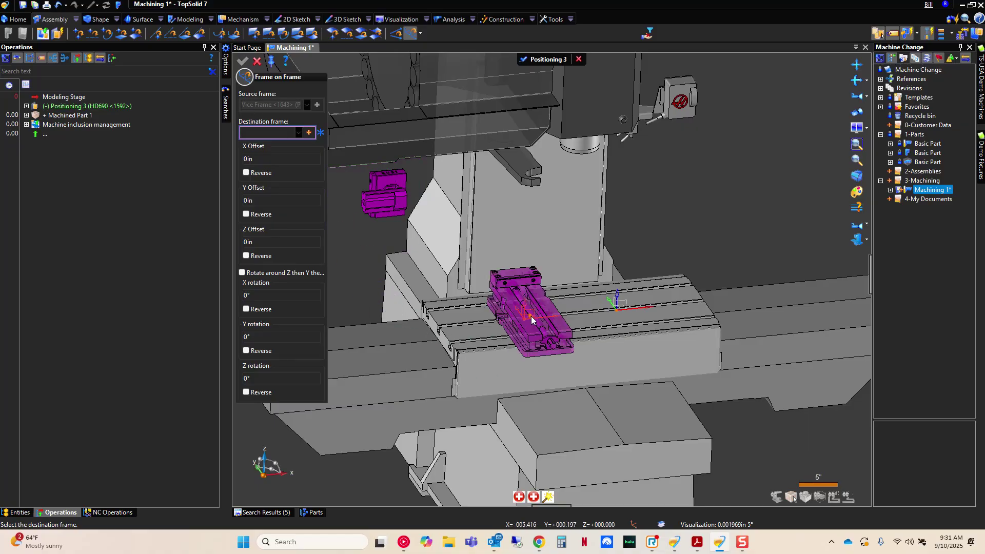
{"action": "left_click", "coordinate": [532, 316]}
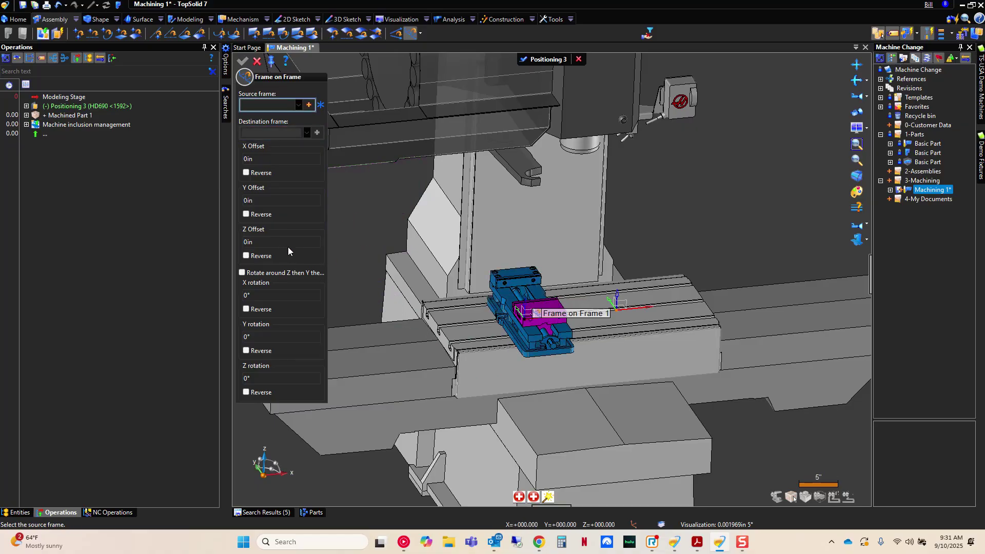
{"action": "left_click", "coordinate": [257, 61]}
{"action": "right_click", "coordinate": [560, 317]}
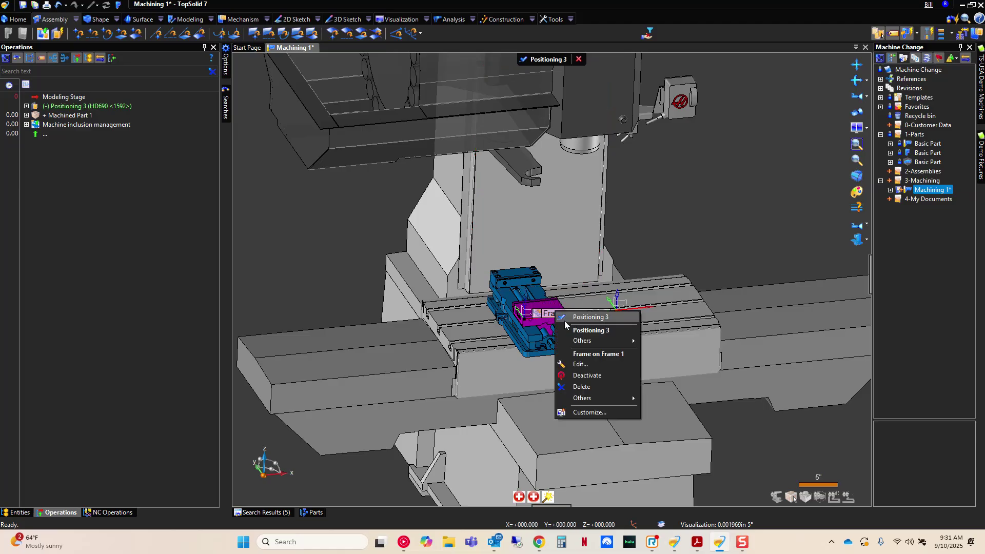
{"action": "left_click", "coordinate": [594, 365]}
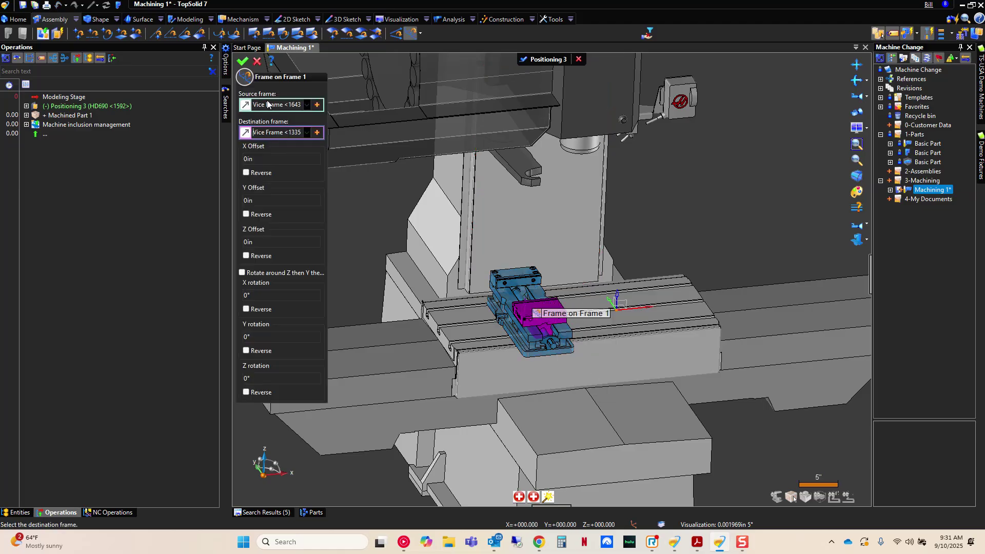
{"action": "left_click", "coordinate": [258, 62]}
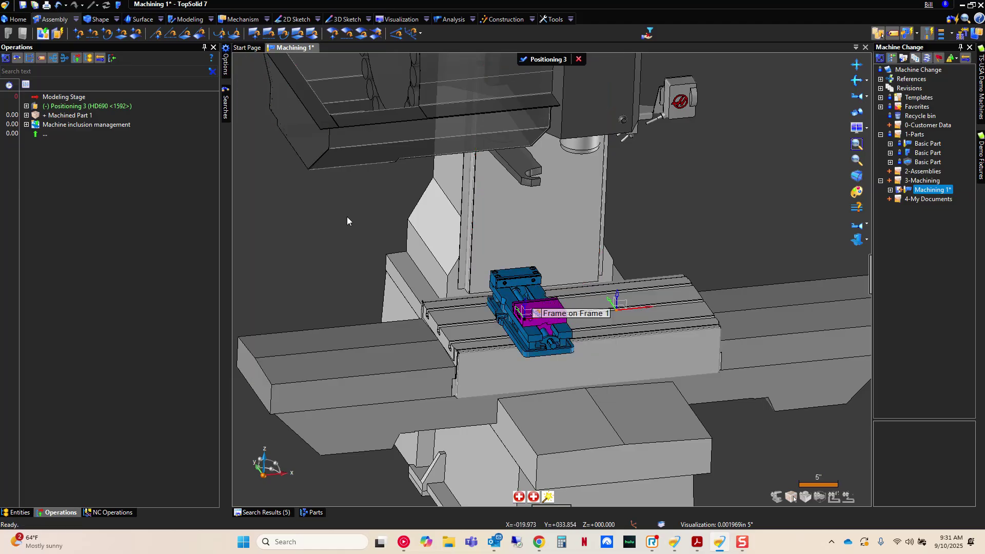
Validate Positioning 3 and attach the vice to the machine Table
{"action": "left_click", "coordinate": [533, 60]}
{"action": "left_click", "coordinate": [491, 334]}
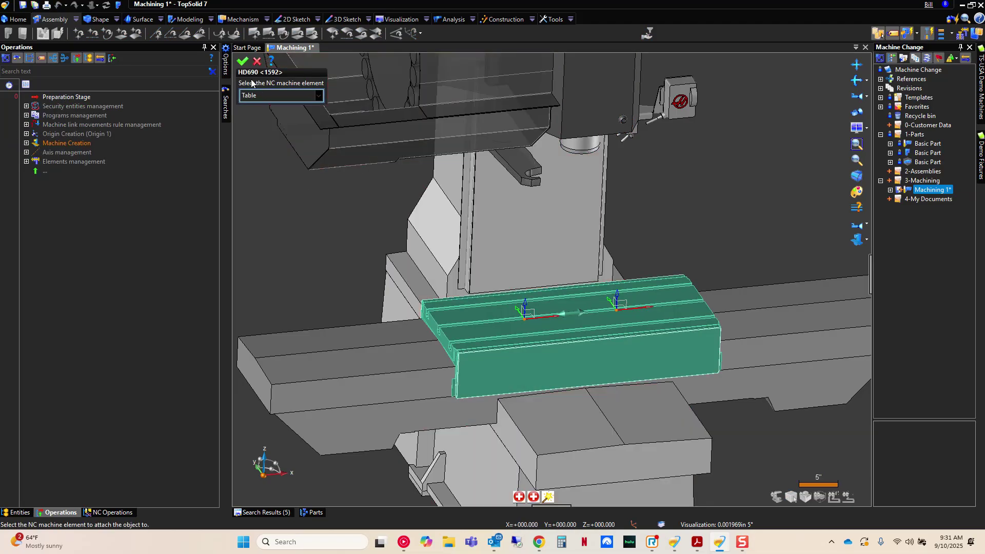
{"action": "left_click", "coordinate": [242, 61]}
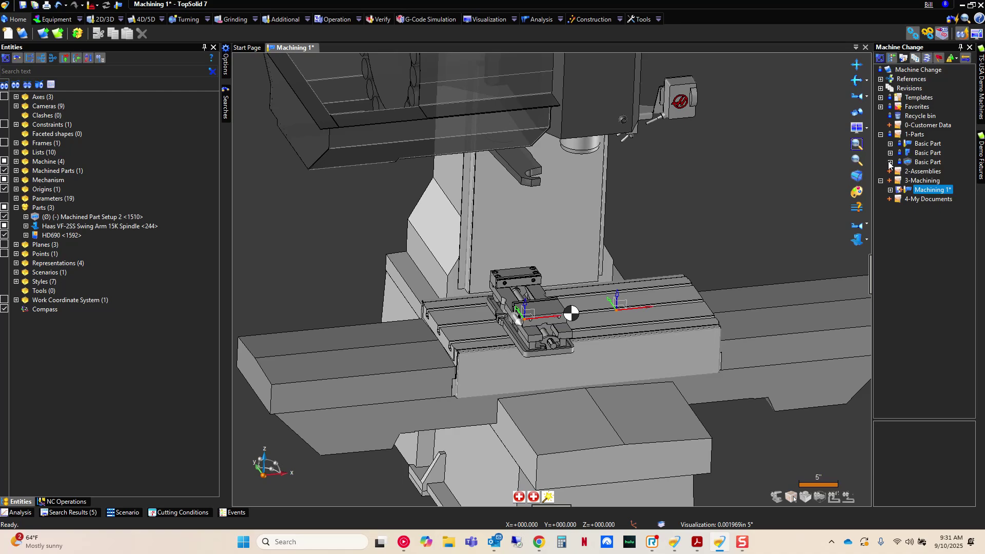
Insert Basic Part as the machinable part within the existing Positioning 3
{"action": "left_click_drag", "start_coordinate": [928, 162], "coordinate": [491, 318]}
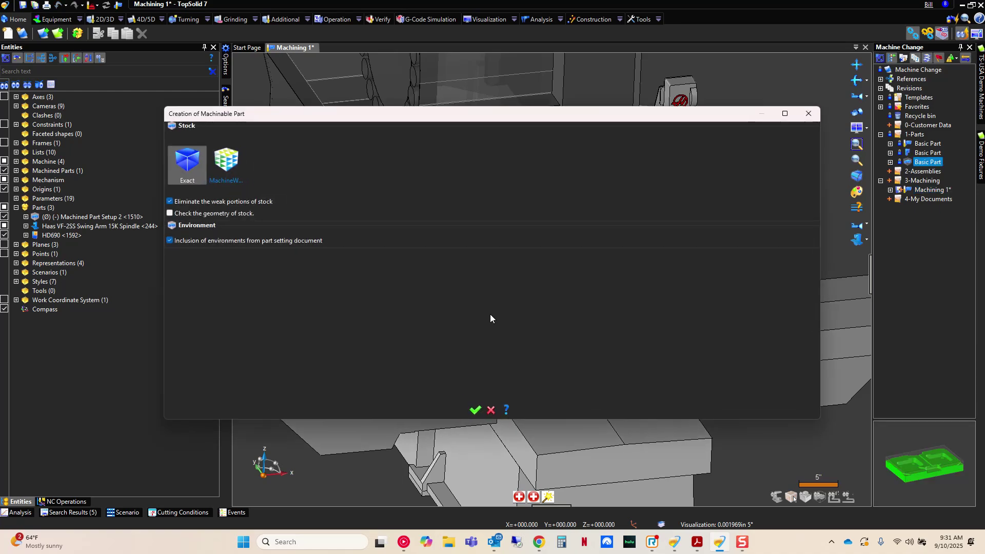
{"action": "left_click", "coordinate": [476, 410]}
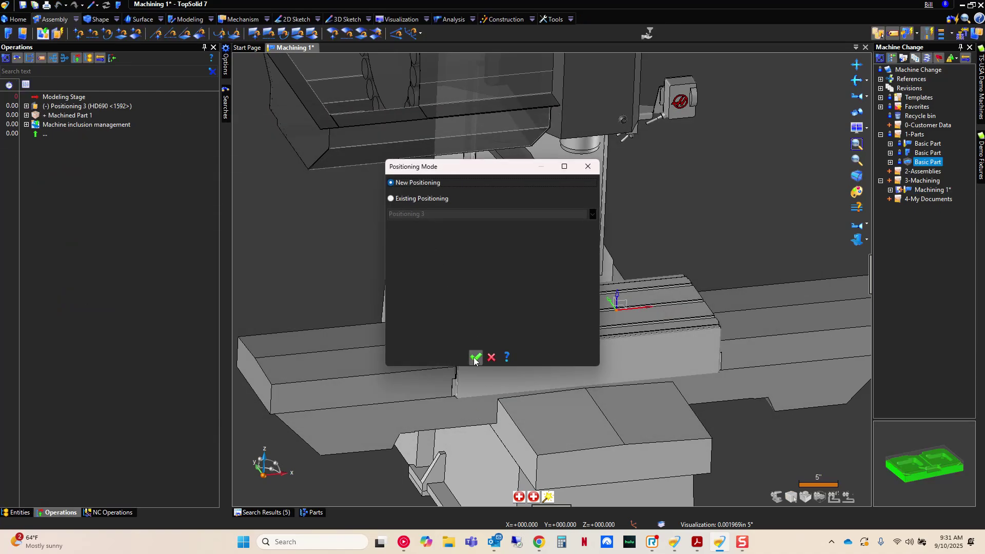
{"action": "left_click", "coordinate": [425, 200]}
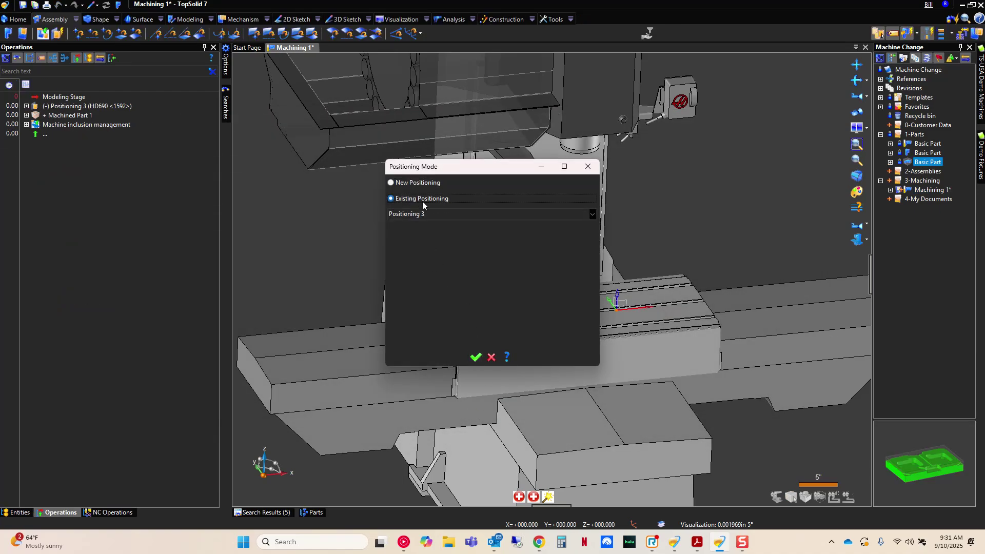
{"action": "left_click", "coordinate": [476, 358]}
Seat the part in the vise jaws with Plane on Plane and Axis on Plane constraints
{"action": "scroll", "coordinate": [557, 293], "scroll_direction": "up", "scroll_amount": 5}
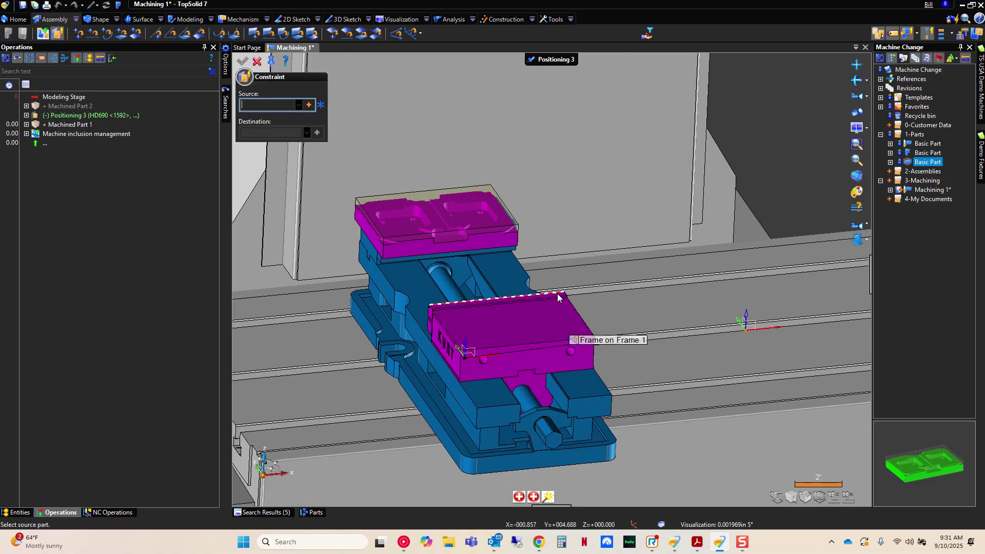
{"action": "middle_click_drag", "start_coordinate": [586, 315], "coordinate": [833, 236]}
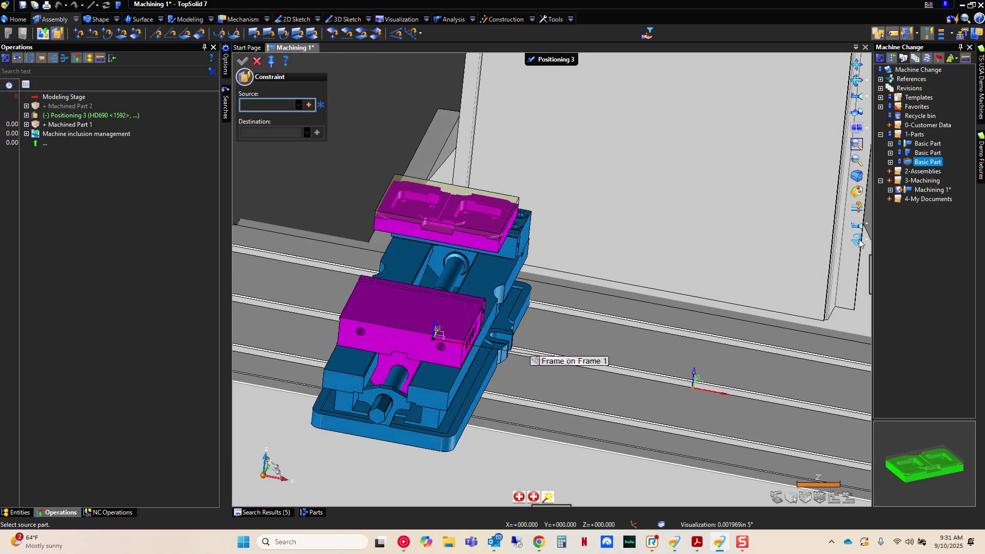
{"action": "left_click", "coordinate": [407, 237]}
{"action": "scroll", "coordinate": [520, 244], "scroll_direction": "up", "scroll_amount": 8}
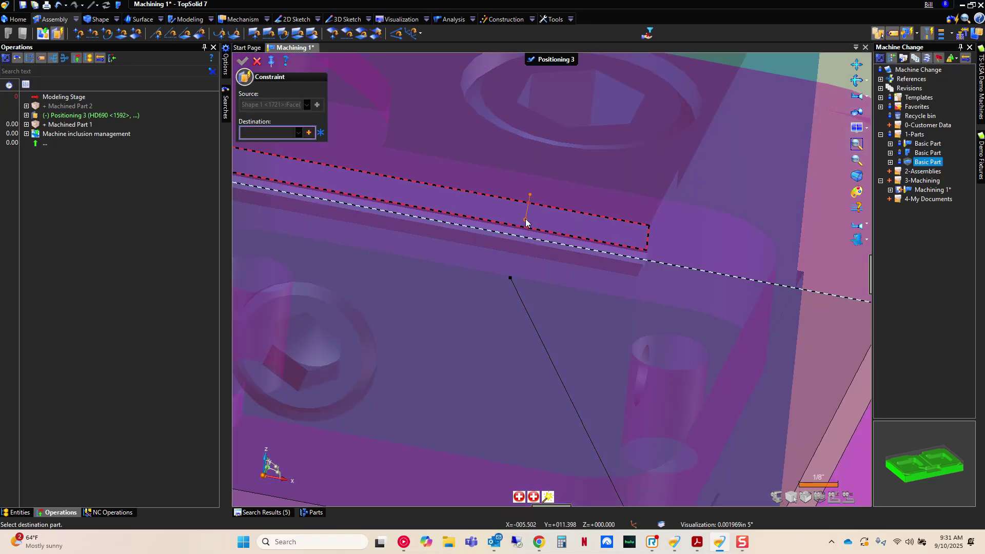
{"action": "left_click", "coordinate": [525, 222]}
{"action": "scroll", "coordinate": [522, 217], "scroll_direction": "down", "scroll_amount": 8}
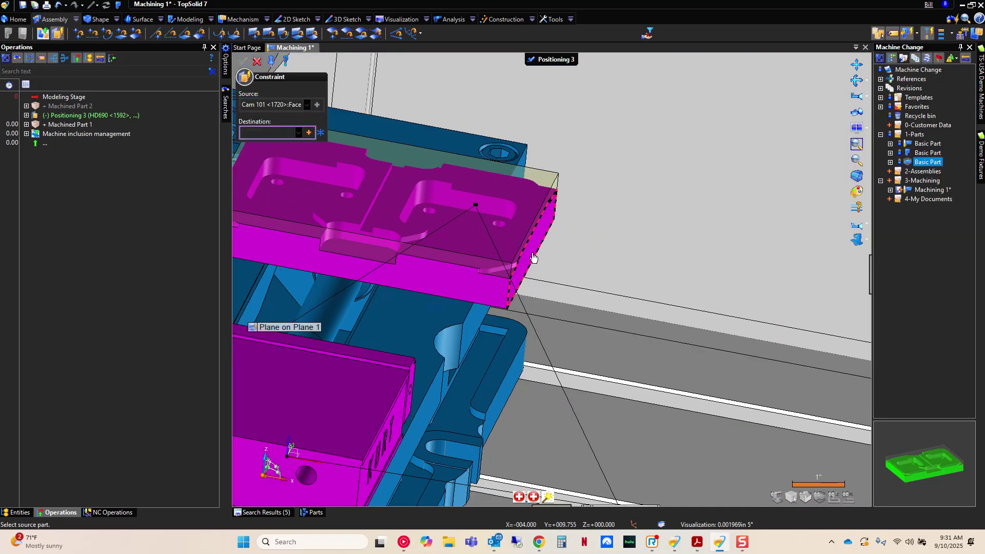
{"action": "left_click", "coordinate": [534, 258]}
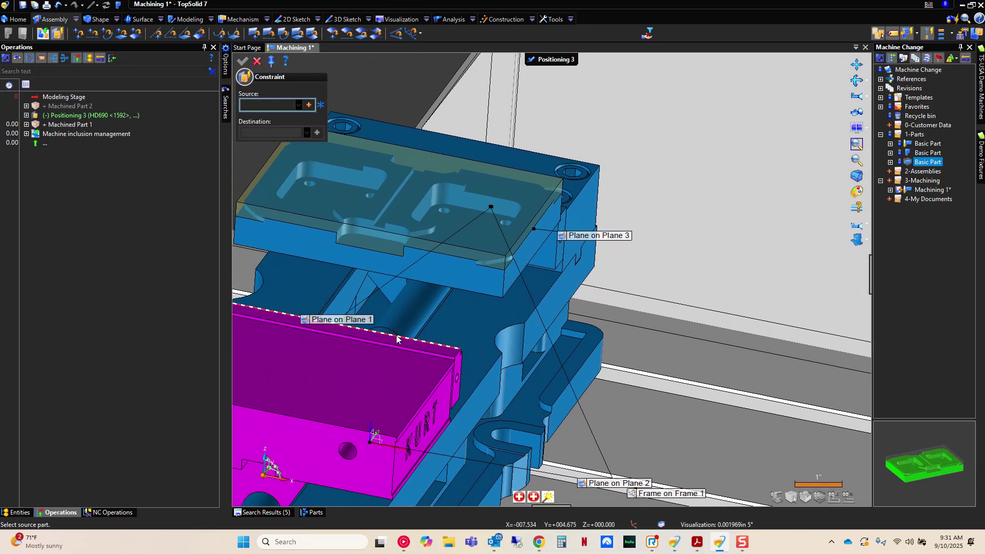
{"action": "left_click", "coordinate": [396, 339]}
{"action": "left_click", "coordinate": [455, 275]}
{"action": "scroll", "coordinate": [503, 319], "scroll_direction": "down", "scroll_amount": 3}
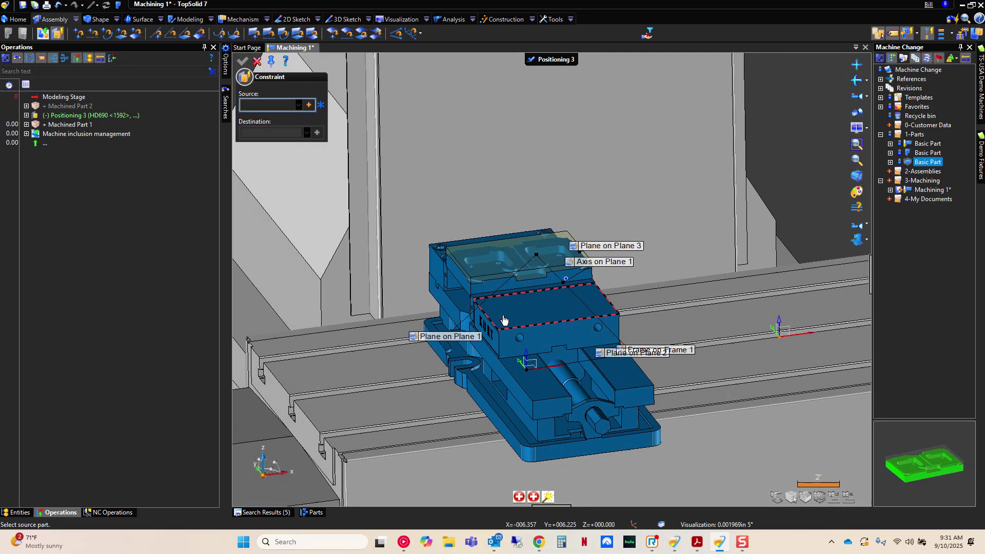
{"action": "middle_click_drag", "start_coordinate": [503, 320], "coordinate": [555, 79]}
Finish the part positioning and start an End Milling operation on the pocket face
{"action": "left_click", "coordinate": [533, 59]}
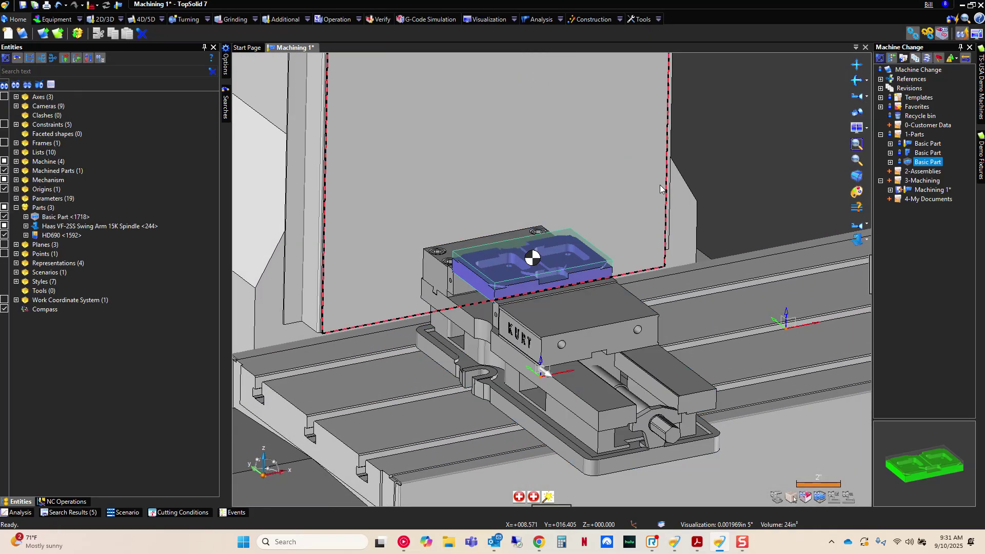
{"action": "left_click", "coordinate": [67, 501]}
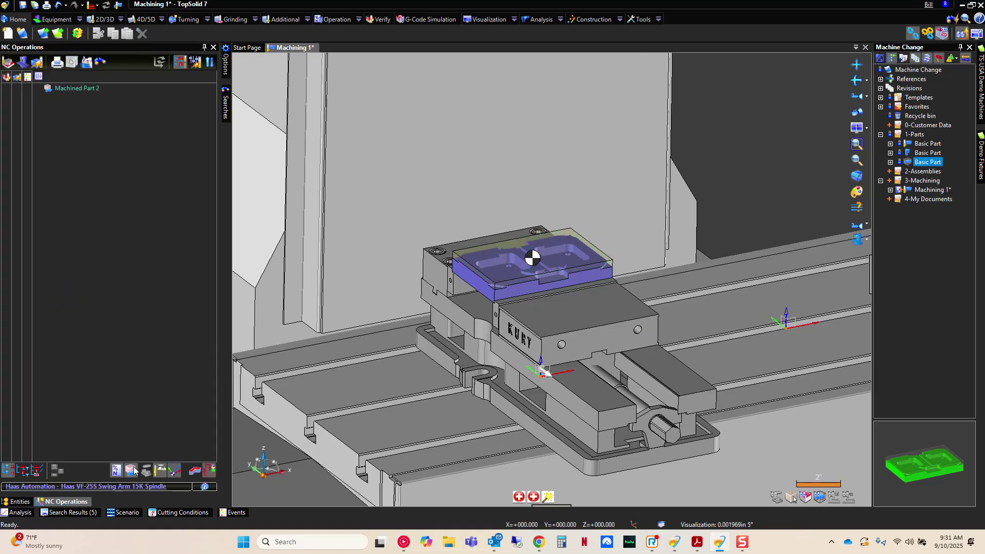
{"action": "scroll", "coordinate": [548, 271], "scroll_direction": "up", "scroll_amount": 5}
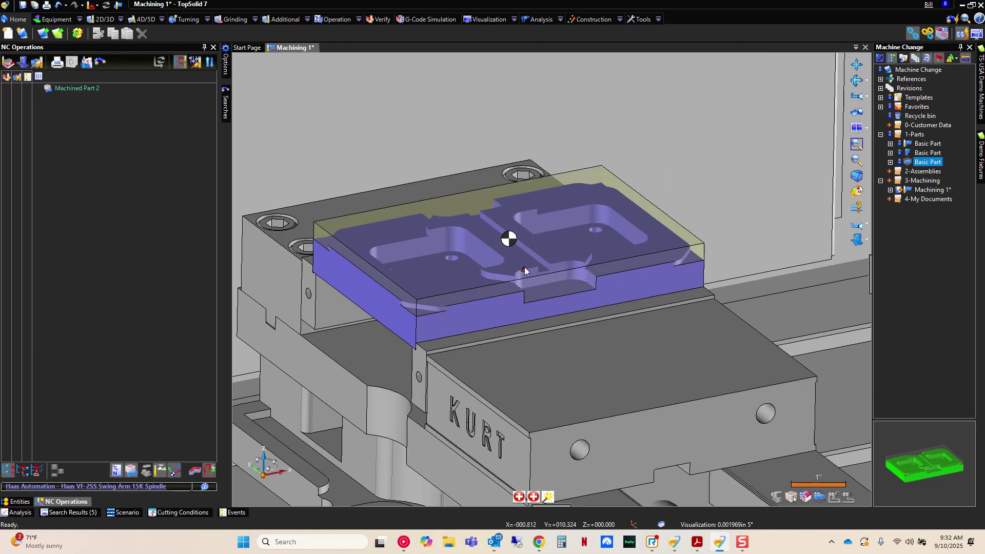
{"action": "right_click", "coordinate": [520, 262]}
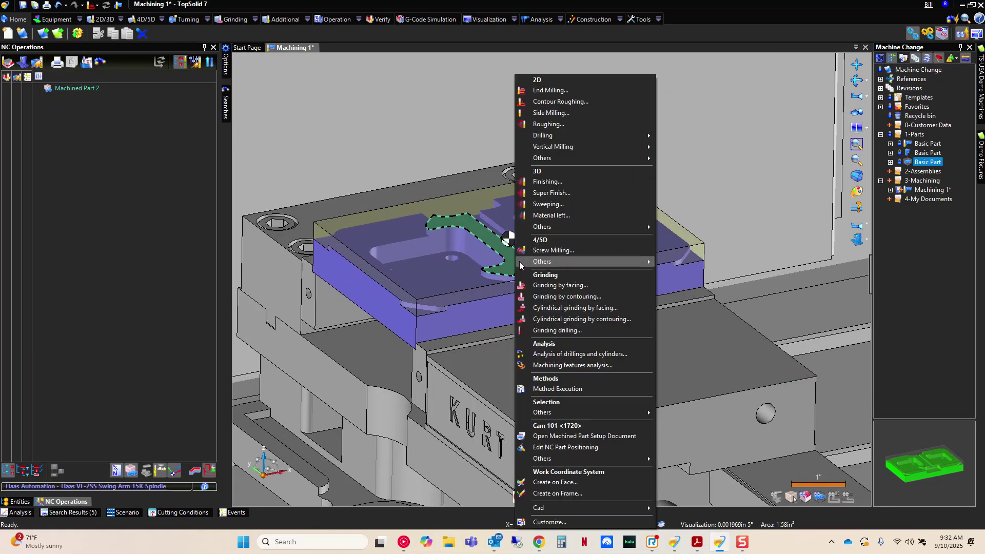
{"action": "left_click", "coordinate": [555, 93]}
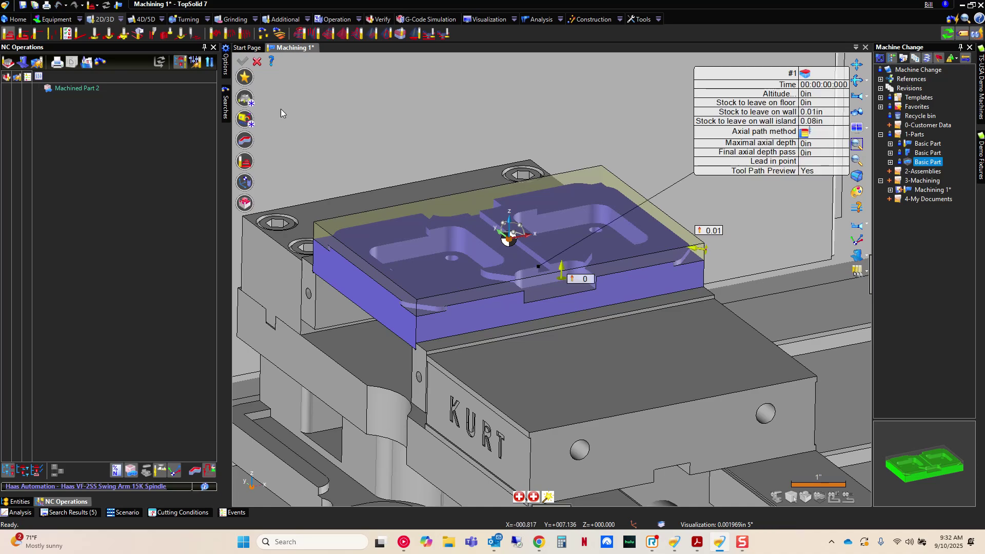
Assign a 0.75 in diameter, 1 in long CAT40 slot mill as tool T1
{"action": "left_click", "coordinate": [249, 105]}
{"action": "left_click", "coordinate": [199, 248]}
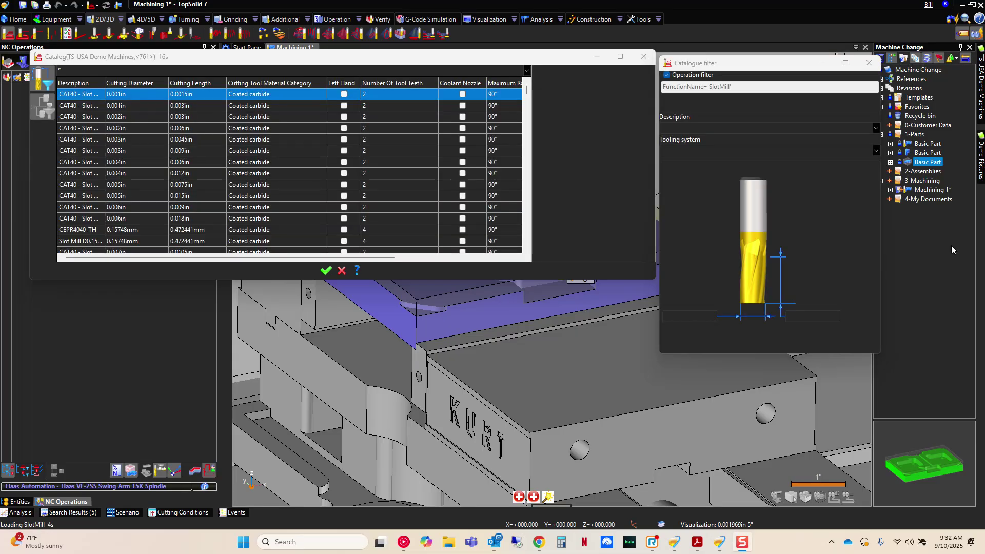
{"action": "left_click", "coordinate": [678, 312]}
{"action": "type", "text": ".75"}
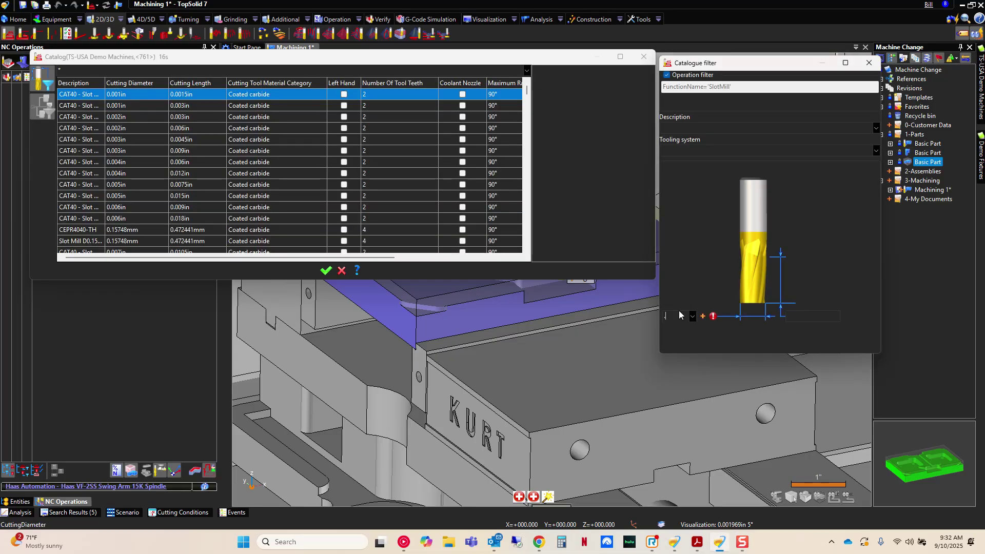
{"action": "key", "text": "Tab"}
{"action": "type", "text": "1"}
{"action": "key", "text": "Return"}
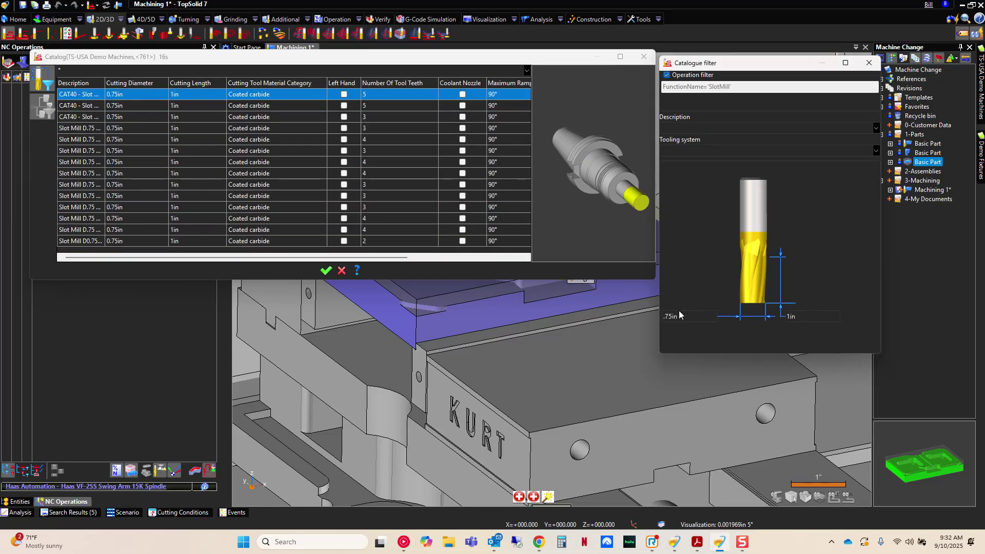
{"action": "left_click", "coordinate": [303, 69]}
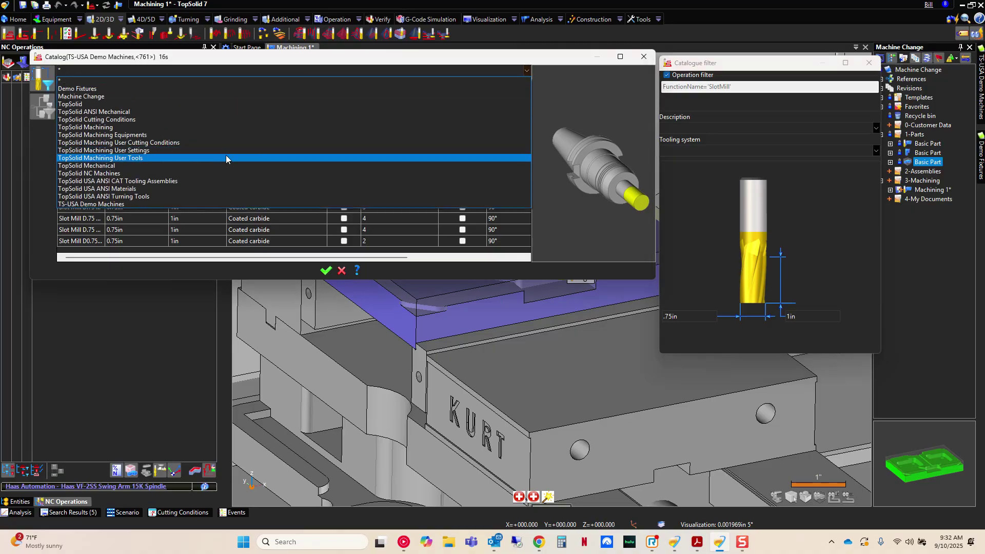
{"action": "left_click", "coordinate": [204, 177]}
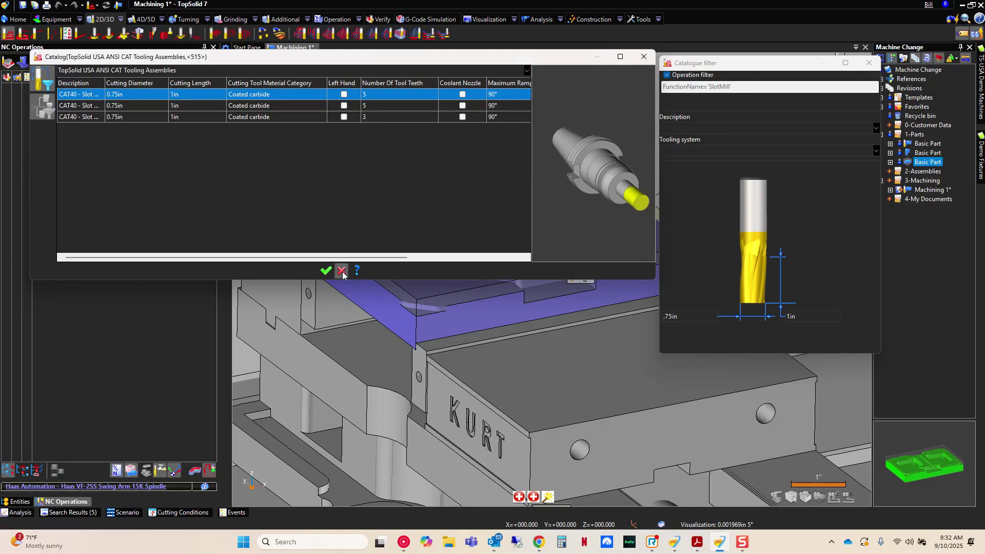
{"action": "left_click", "coordinate": [326, 270]}
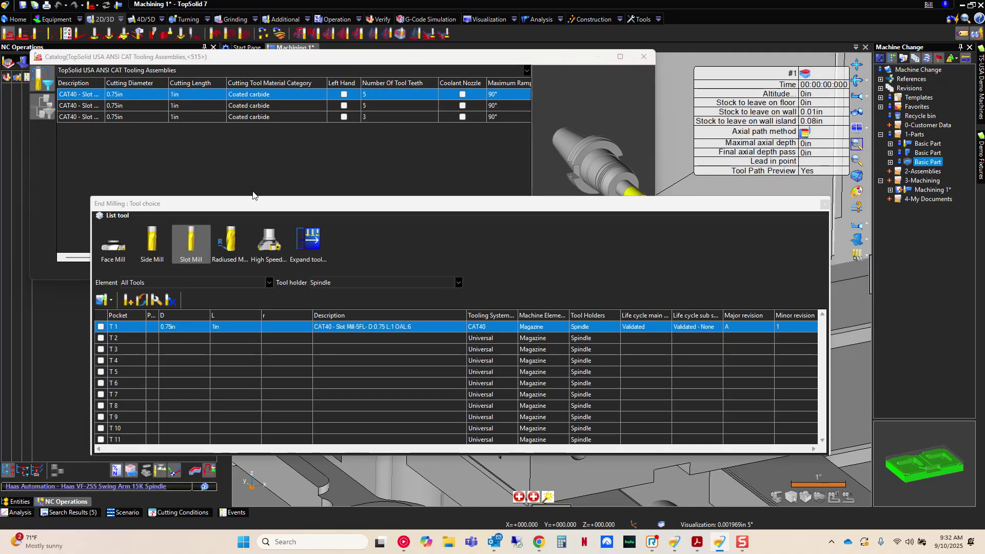
Keep tool T1, validate the End Milling operation, and show the Facing toolpath
{"action": "left_click", "coordinate": [243, 78]}
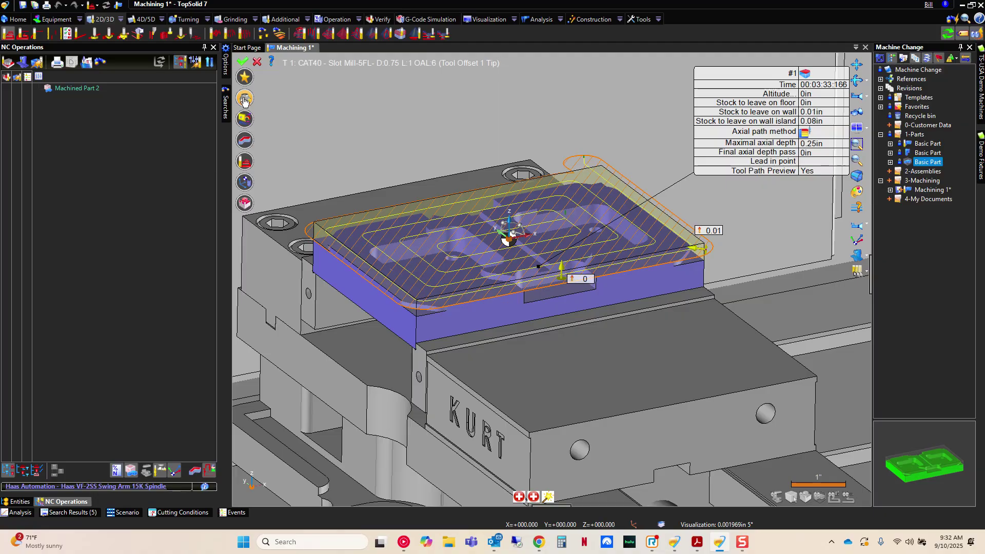
{"action": "left_click", "coordinate": [242, 61]}
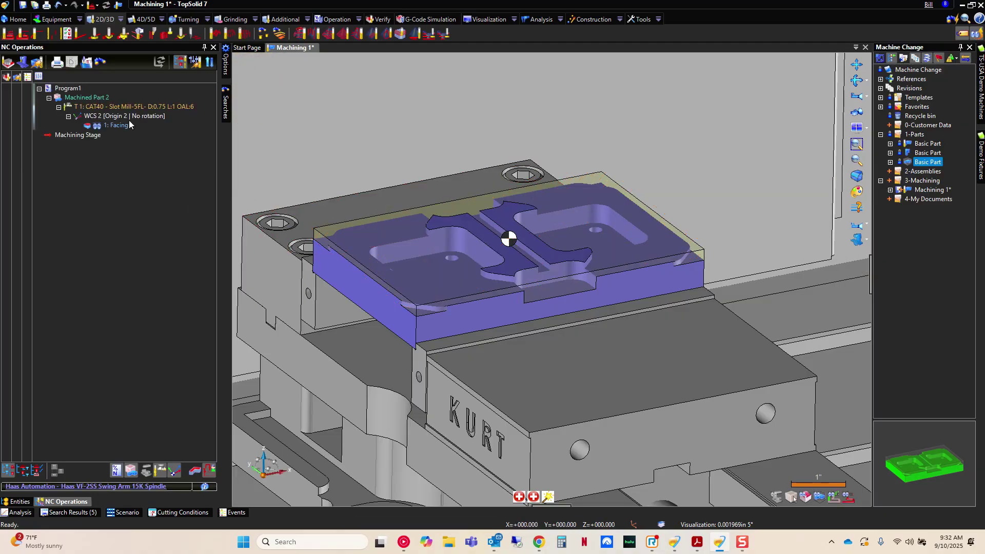
{"action": "left_click", "coordinate": [115, 127]}
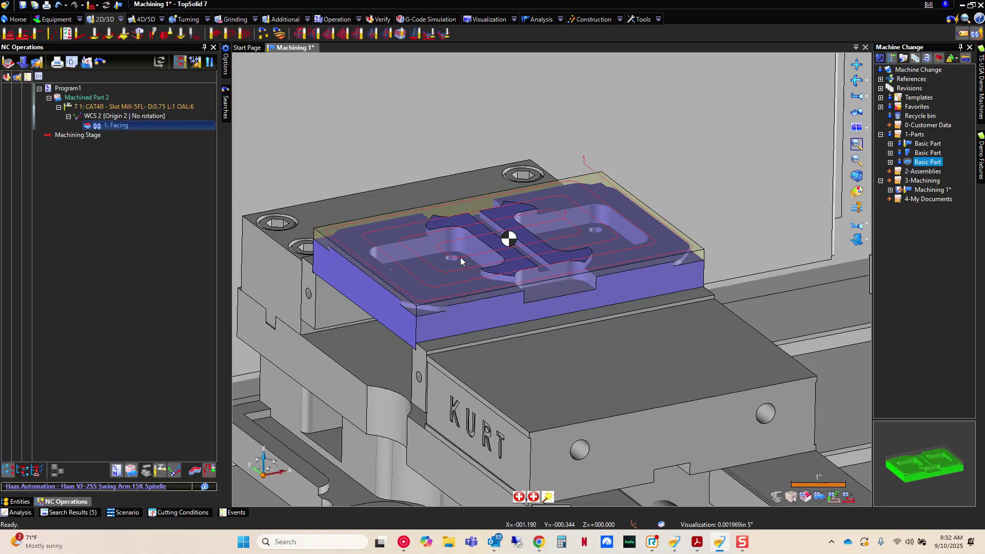
Add Pocketing and Open pocketing operations on the pocket faces, then save the document
{"action": "left_click", "coordinate": [439, 273]}
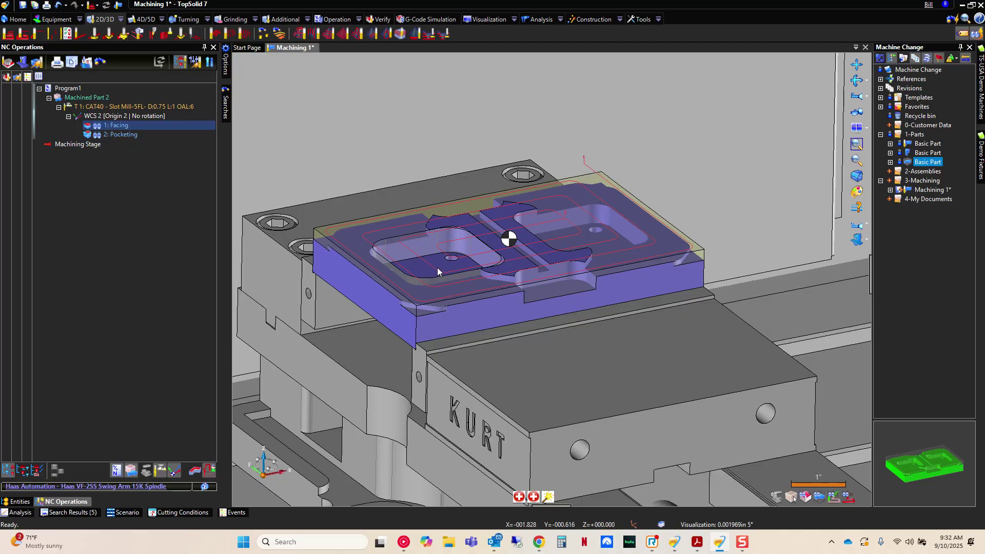
{"action": "left_click", "coordinate": [374, 236]}
{"action": "scroll", "coordinate": [390, 244], "scroll_direction": "down", "scroll_amount": 5}
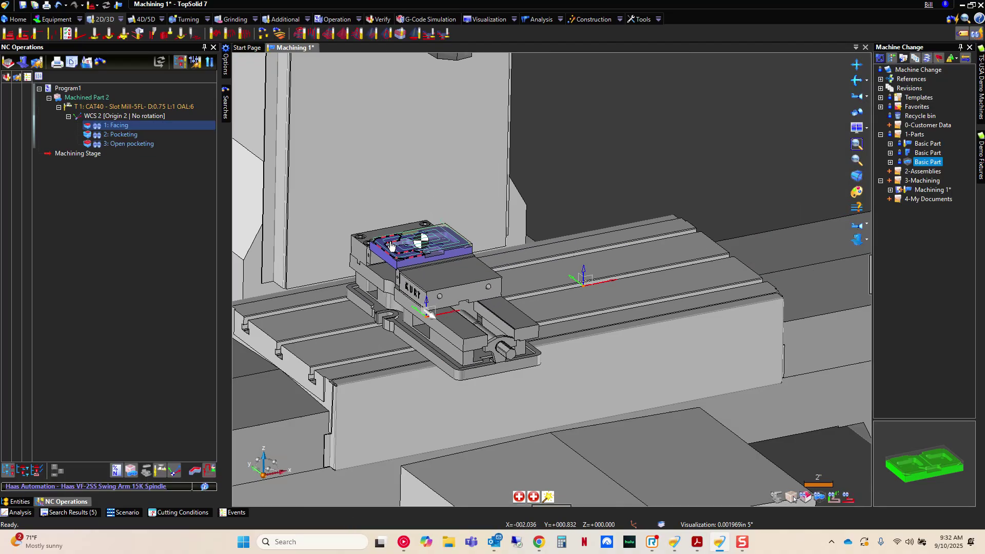
{"action": "key", "text": "ctrl+s"}
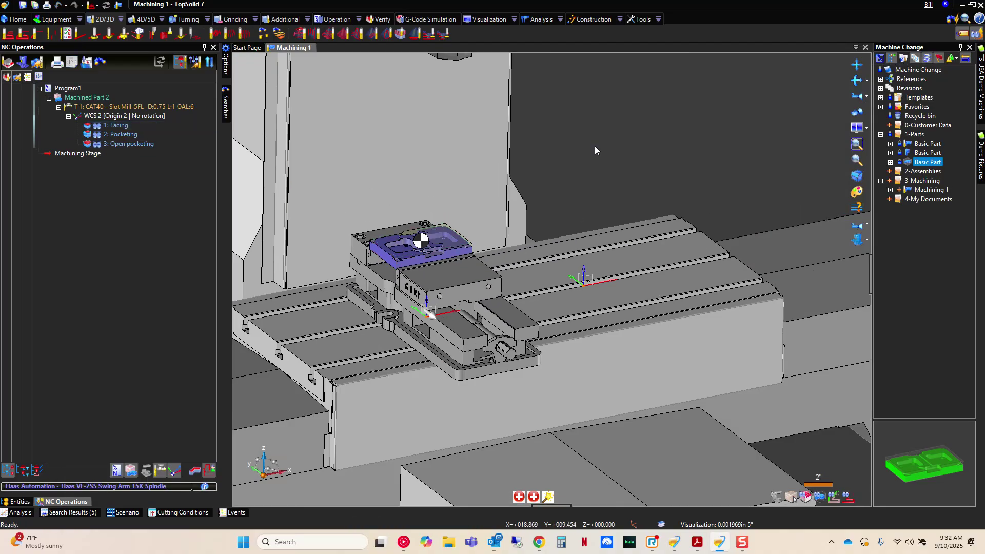
Replace the Haas VF-2SS with the Doosan DNM 750, filtering machines by 'doo'
{"action": "left_click", "coordinate": [102, 487]}
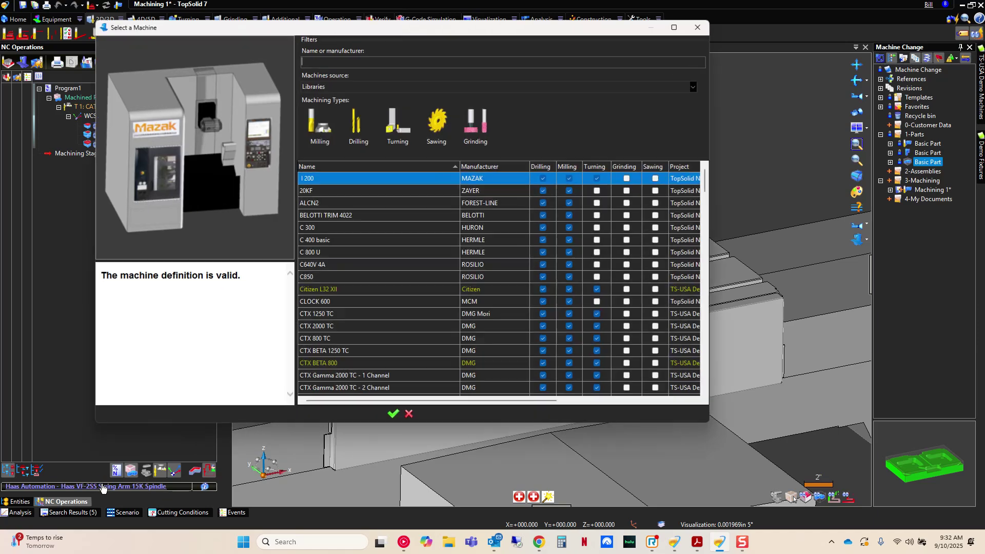
{"action": "left_click", "coordinate": [335, 57]}
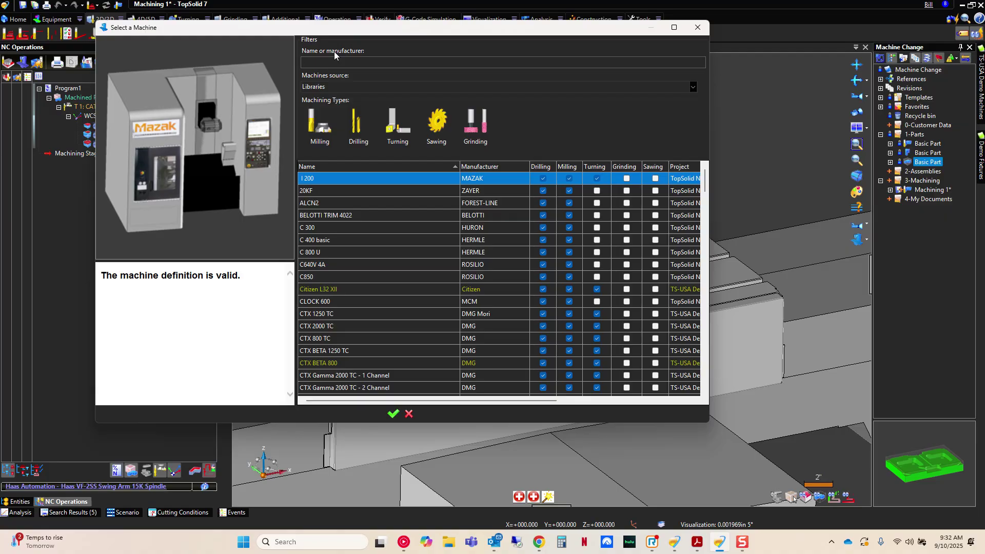
{"action": "type", "text": "doo"}
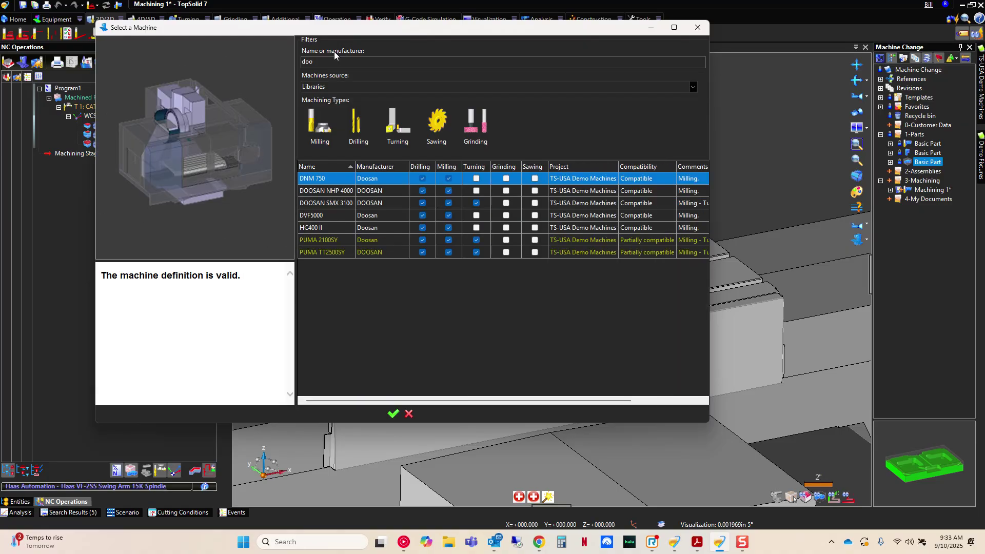
{"action": "left_click", "coordinate": [394, 415]}
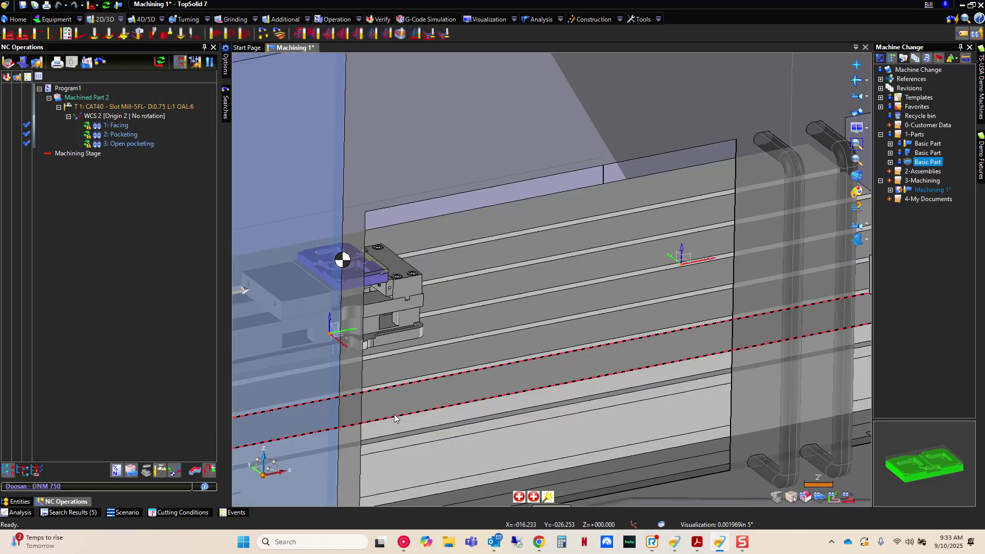